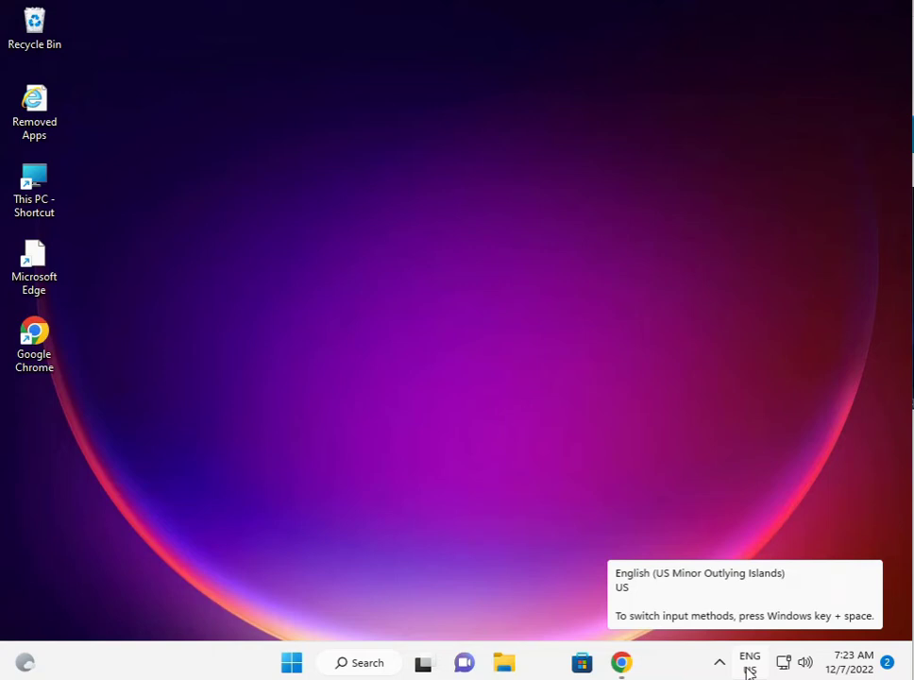
# - Open the Other troubleshooters list in the maximized Windows system settings
pyautogui.click(293, 663)
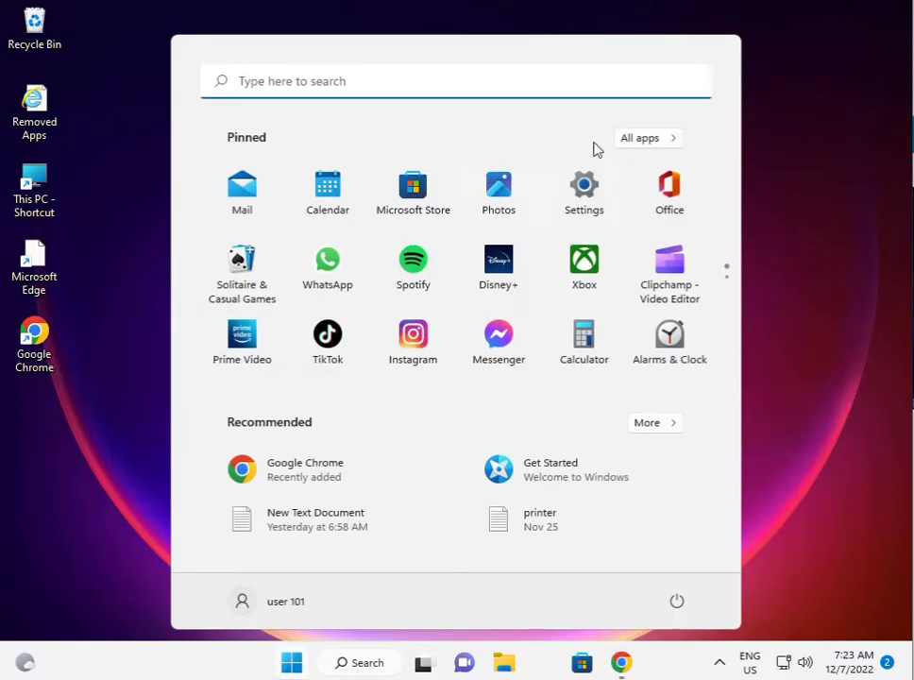
pyautogui.click(584, 188)
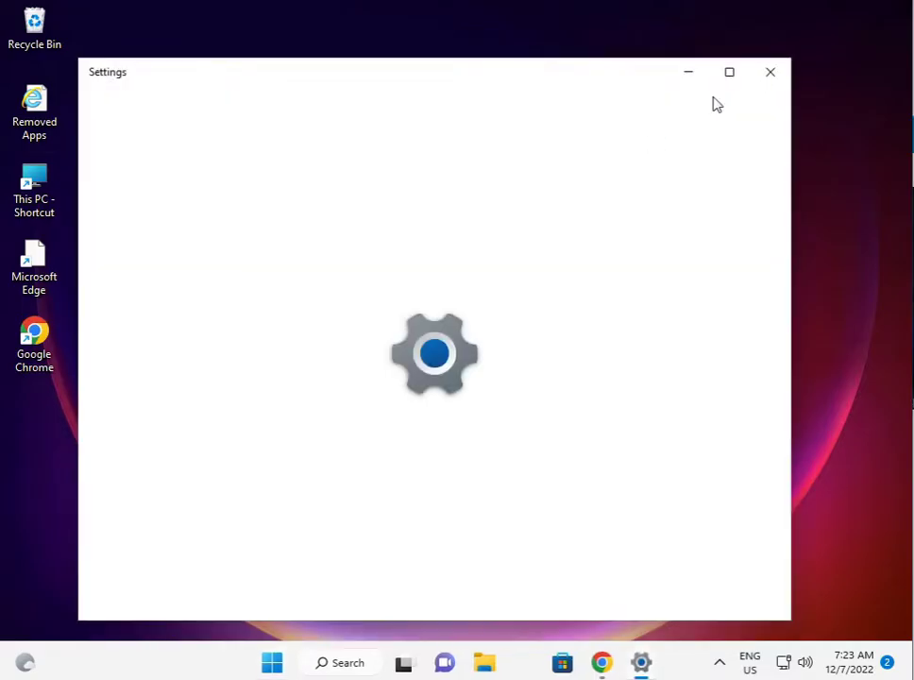
pyautogui.click(728, 73)
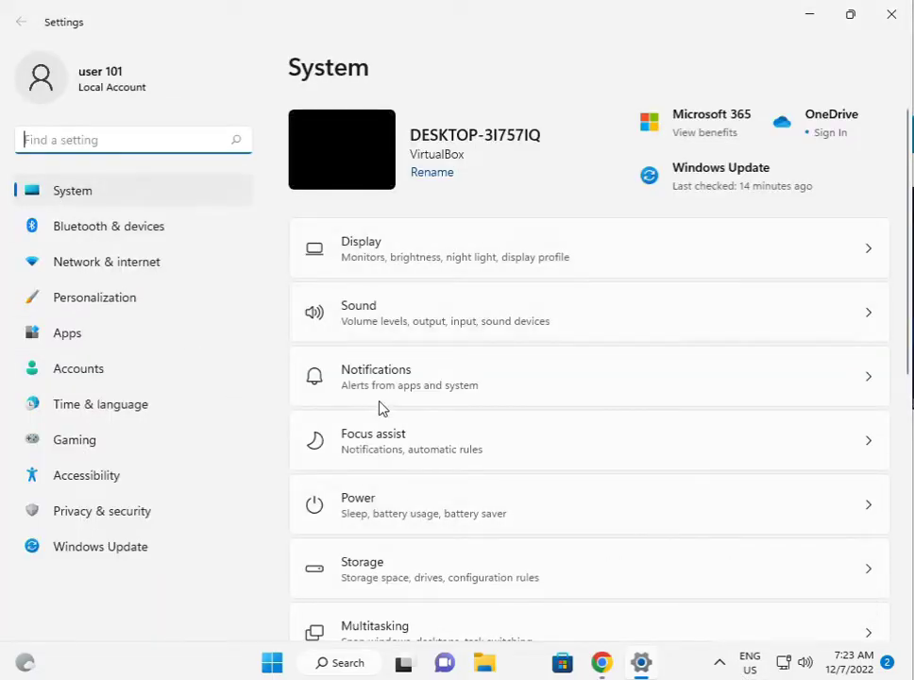
pyautogui.scroll(-3, 458, 577)
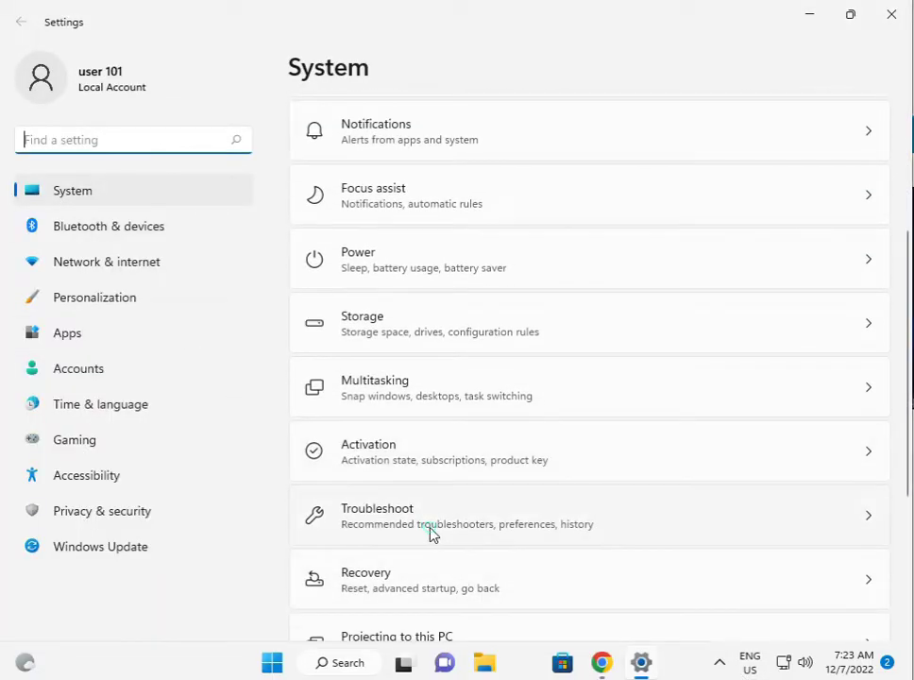
pyautogui.click(429, 531)
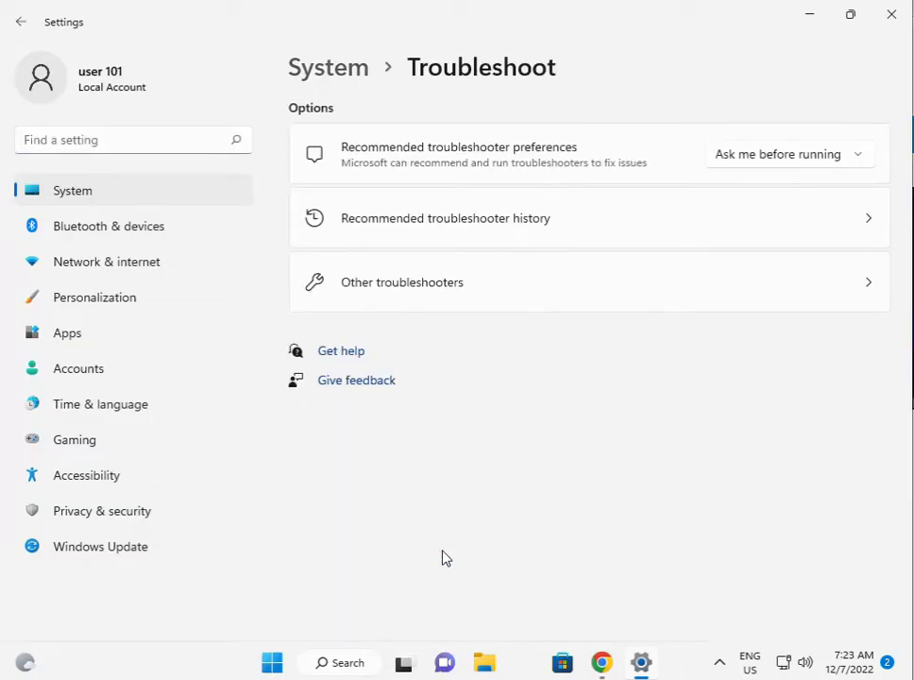
pyautogui.click(461, 290)
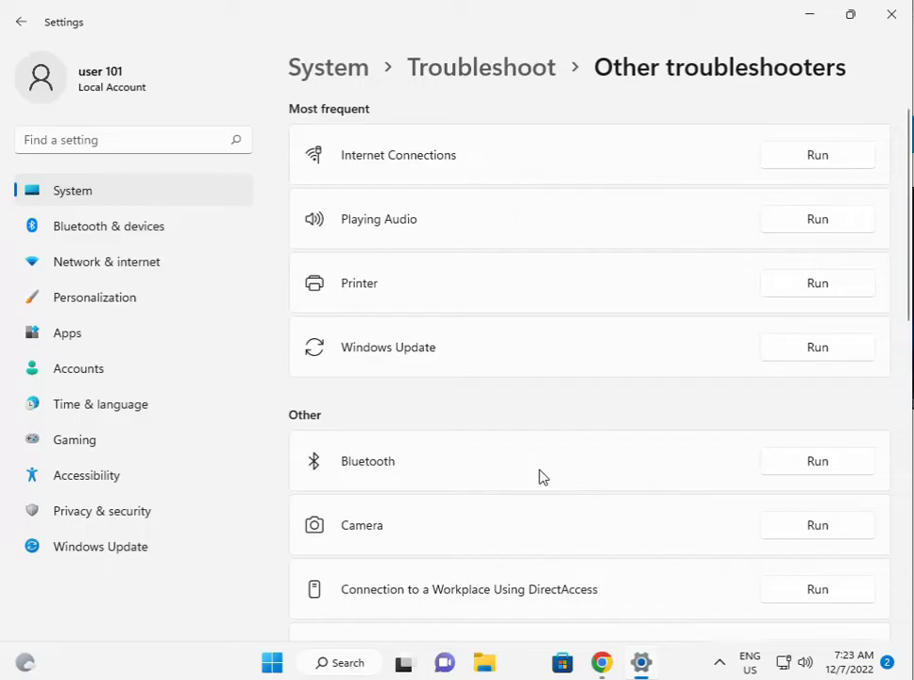
# - Run the Windows Store Apps troubleshooter
pyautogui.scroll(-5, 525, 489)
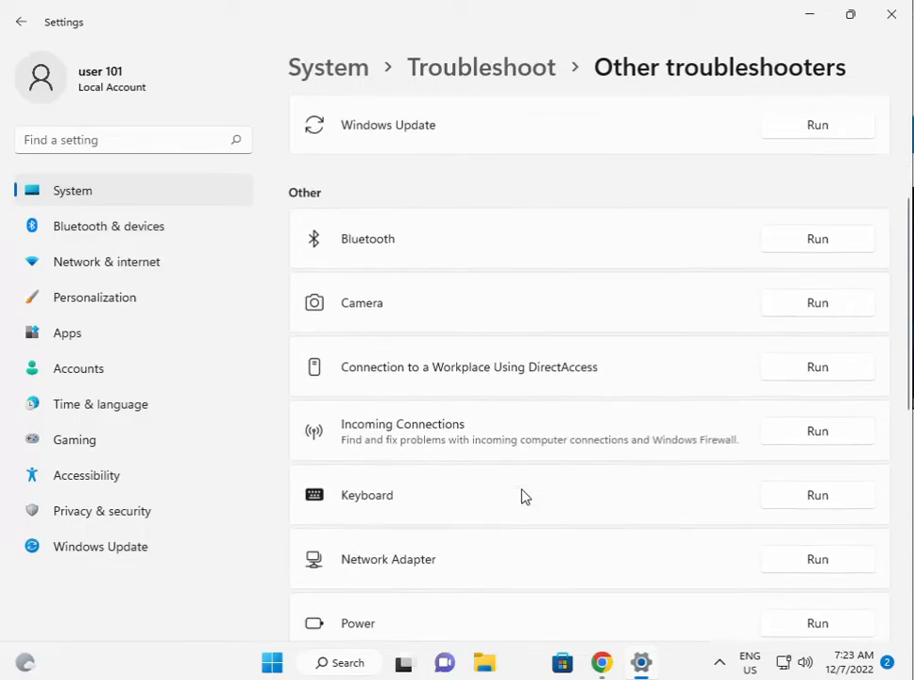
pyautogui.scroll(-6, 525, 496)
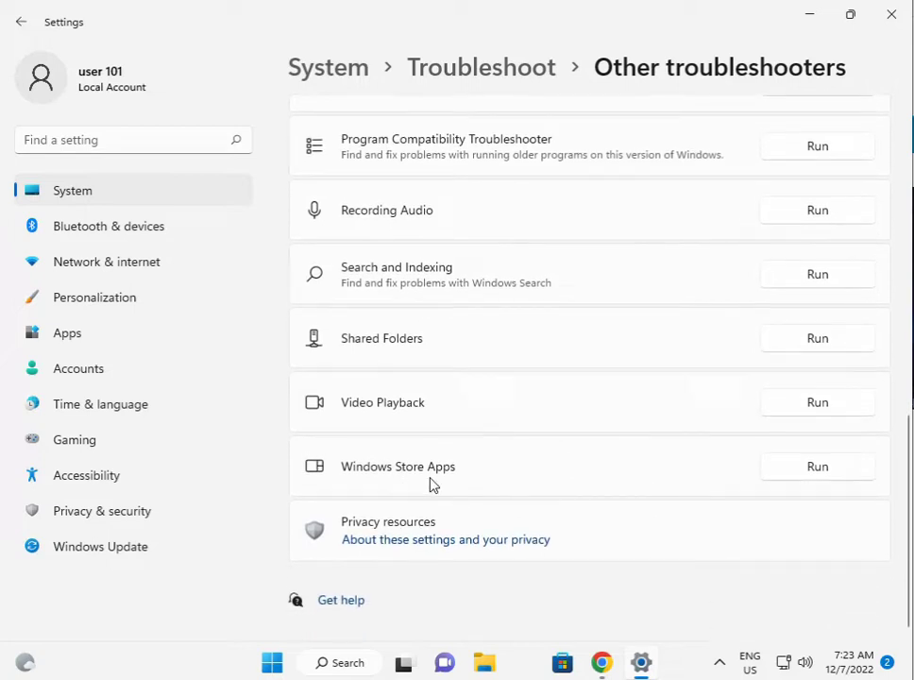
pyautogui.click(794, 466)
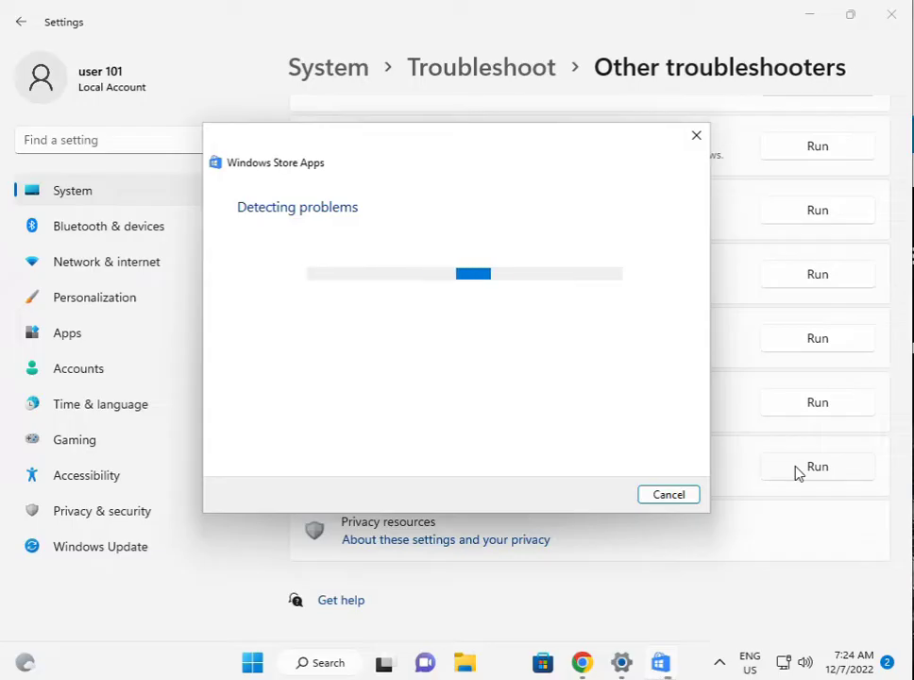
pyautogui.moveTo(656, 667)
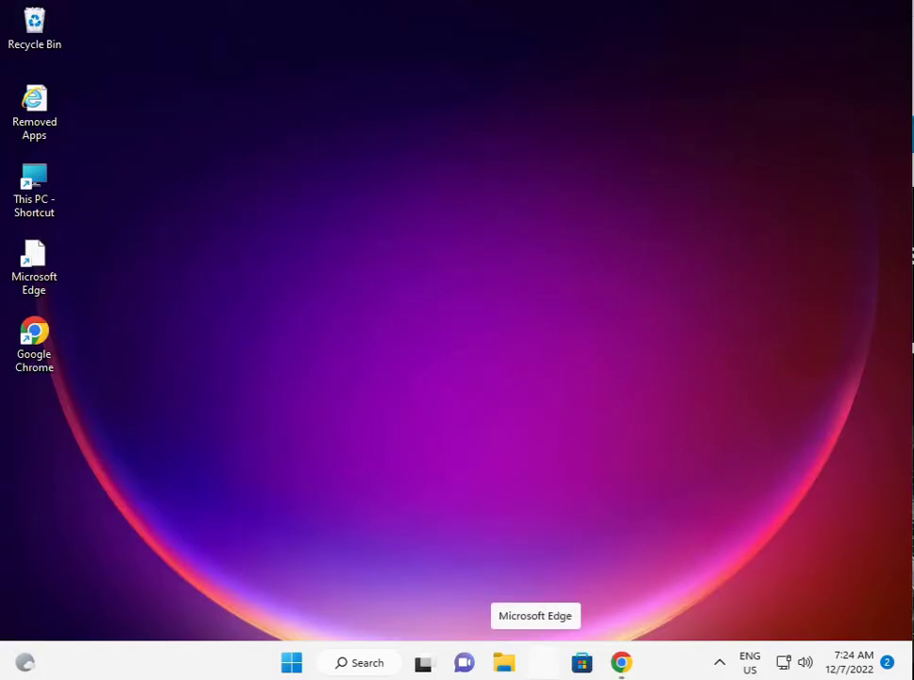
# - Open the advanced options of Microsoft Store from the installed apps list in Windows settings
pyautogui.click(294, 665)
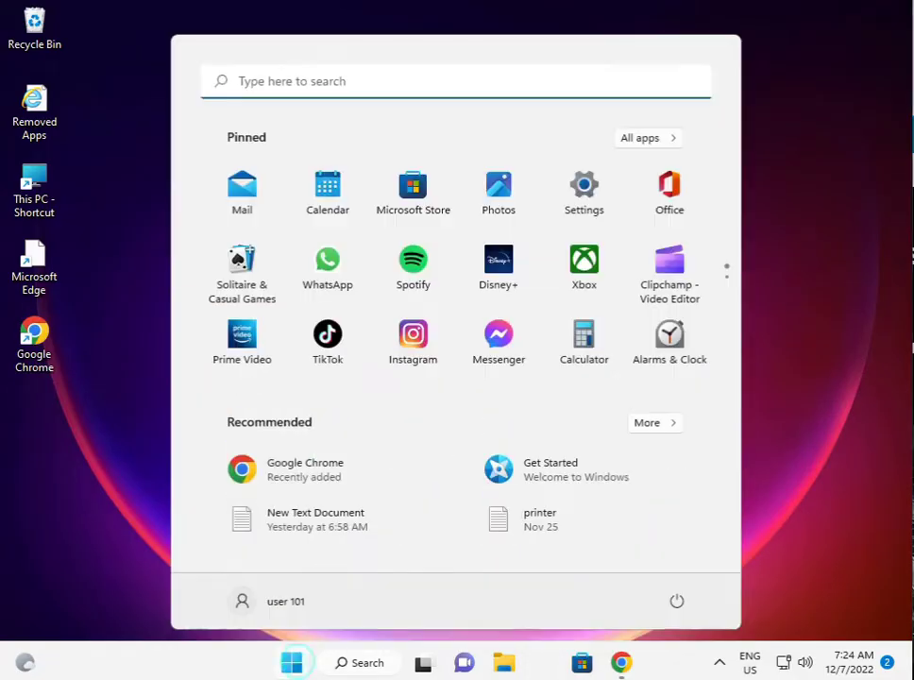
pyautogui.click(578, 196)
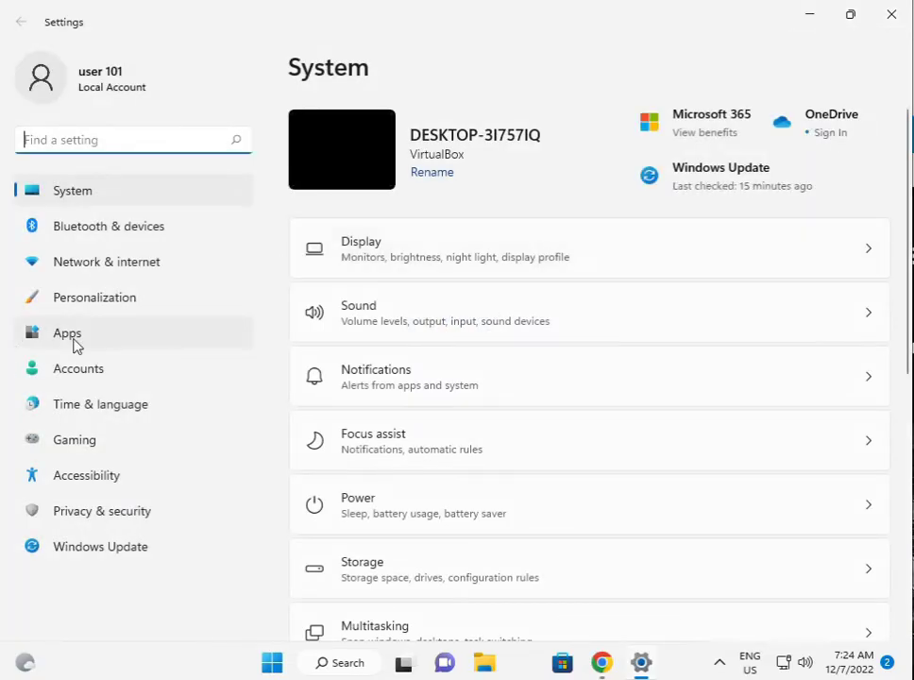
pyautogui.click(89, 342)
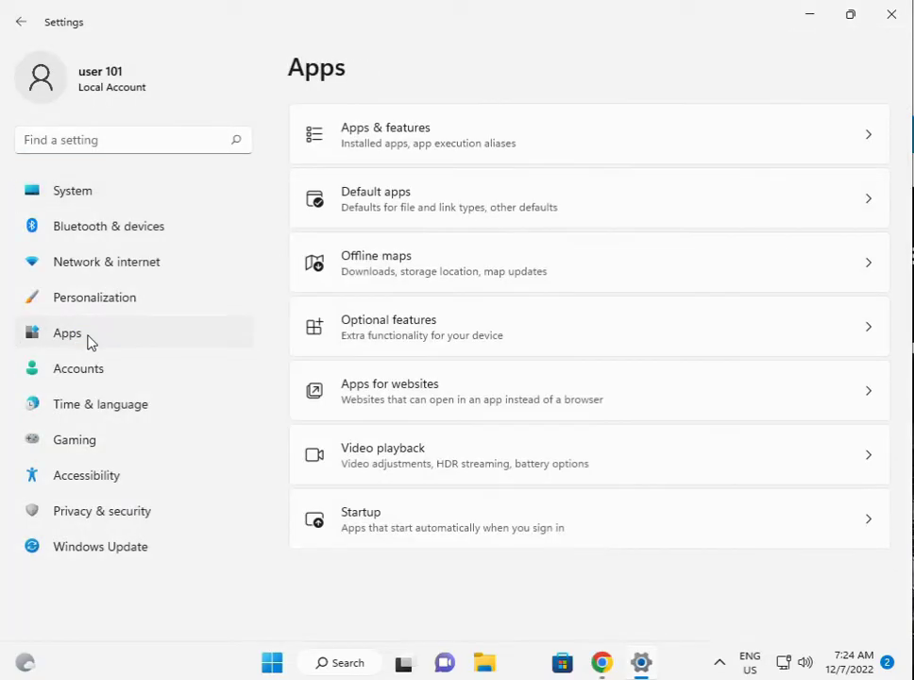
pyautogui.click(469, 139)
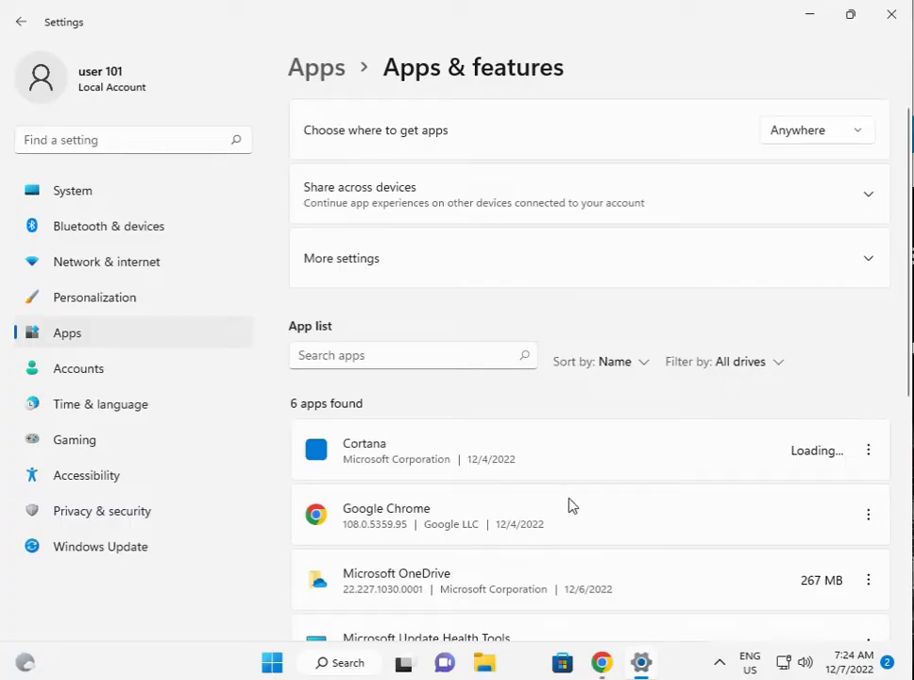
pyautogui.scroll(-5, 671, 586)
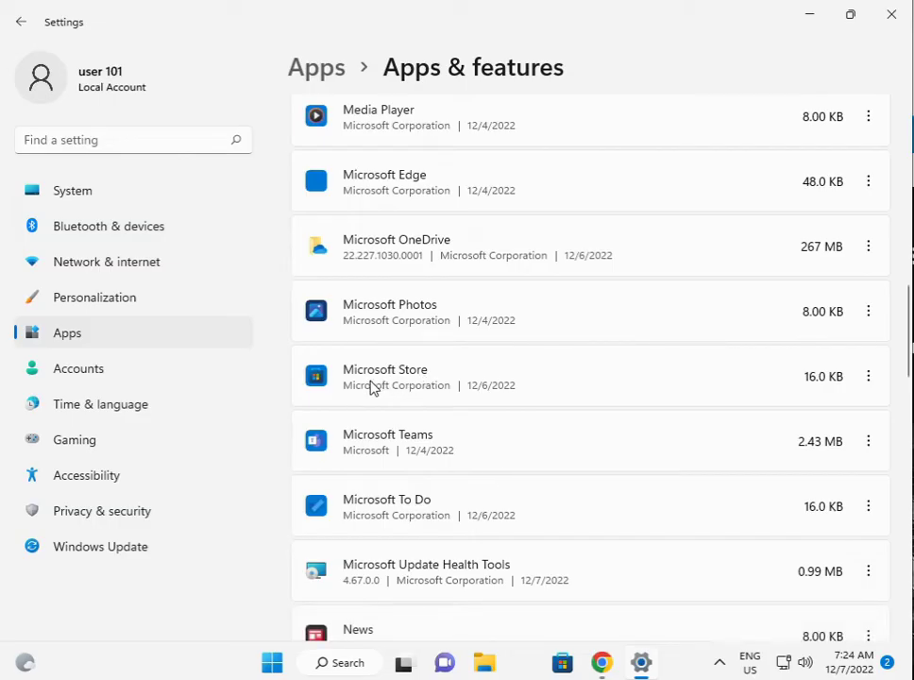
pyautogui.click(868, 376)
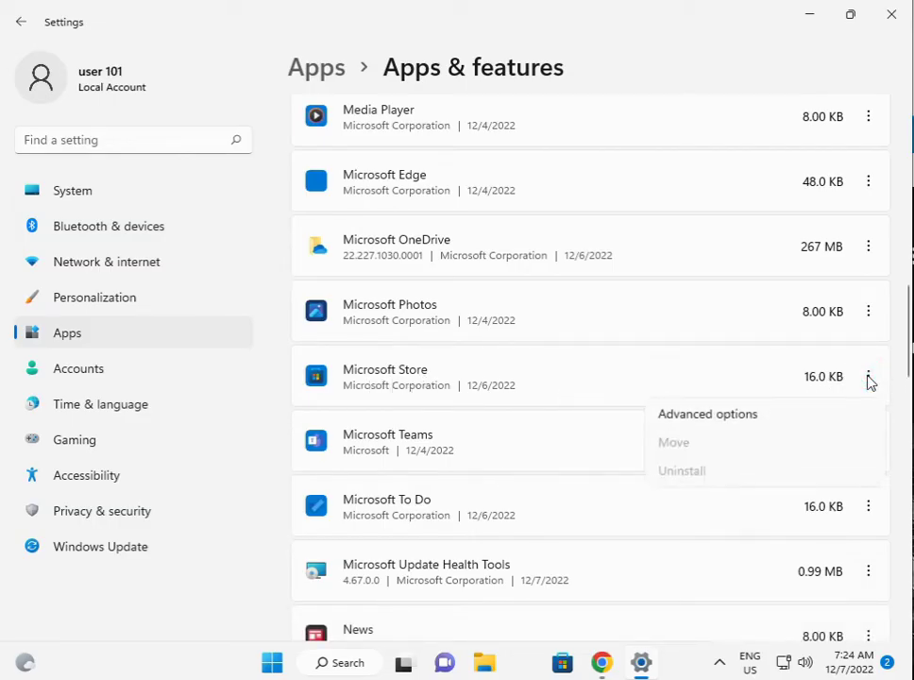
pyautogui.click(700, 419)
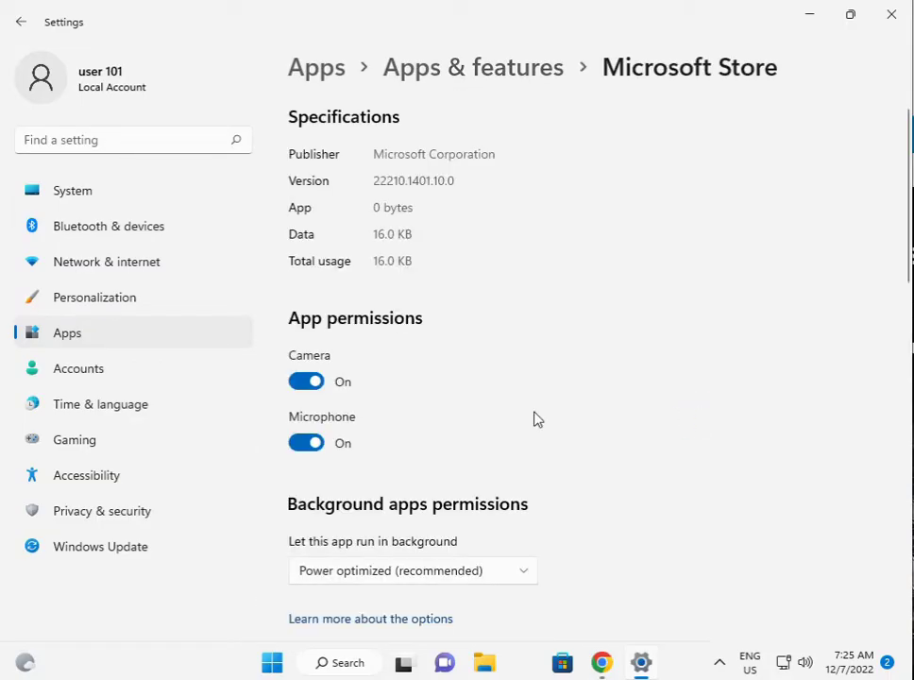
# - Repair the Microsoft Store app
pyautogui.scroll(-10, 469, 429)
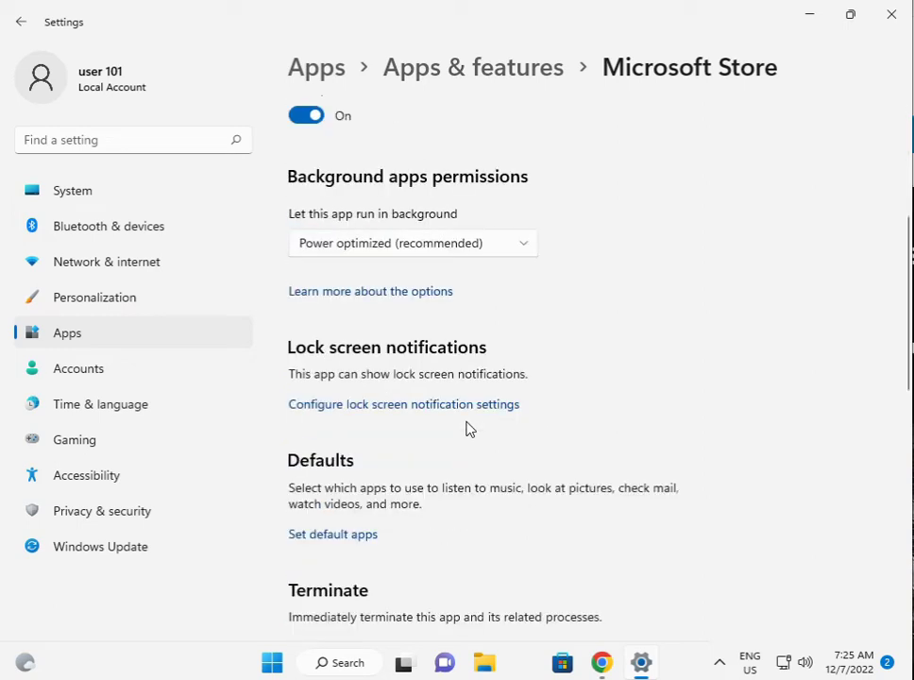
pyautogui.scroll(-2, 469, 429)
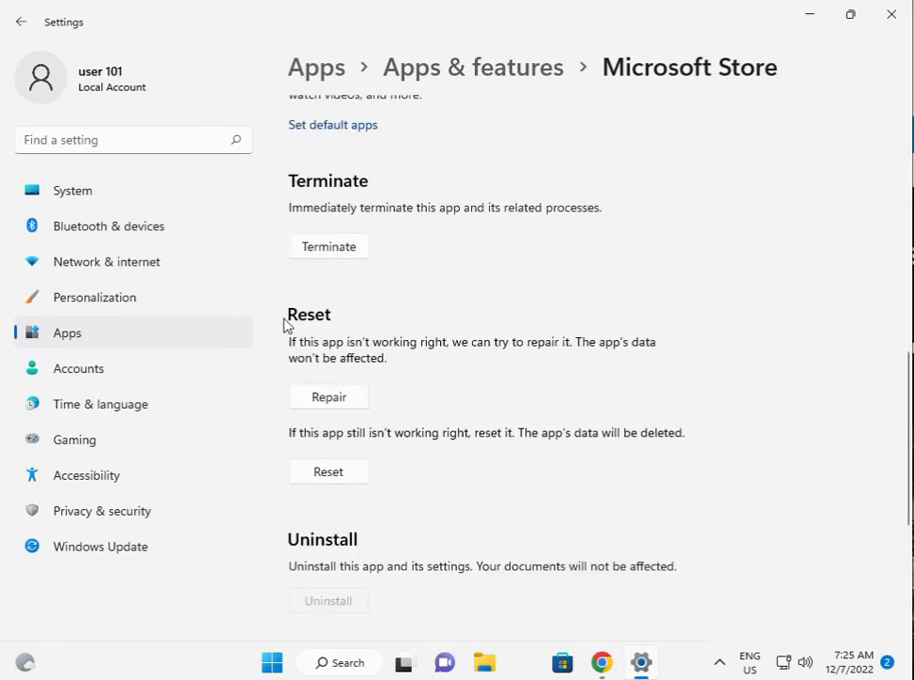
pyautogui.click(319, 399)
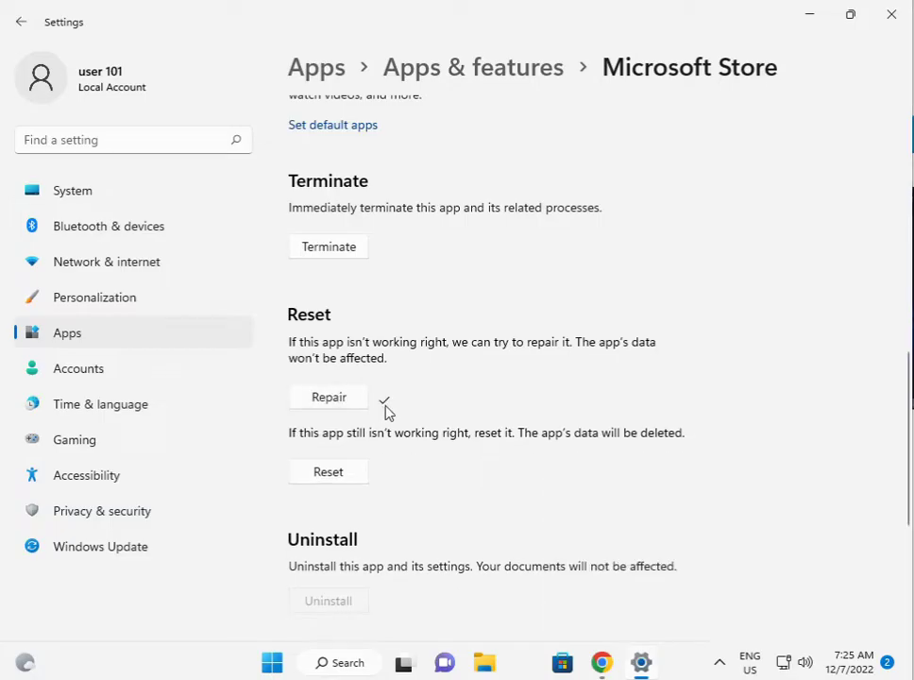
# - Reset the Microsoft Store app, including its data, and close Settings
pyautogui.click(332, 473)
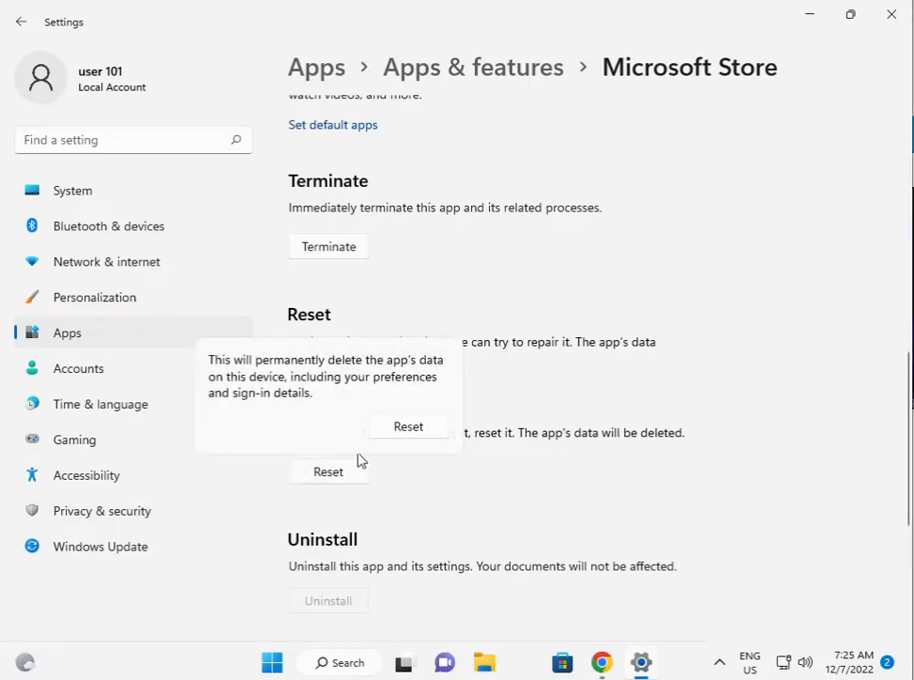
pyautogui.click(404, 430)
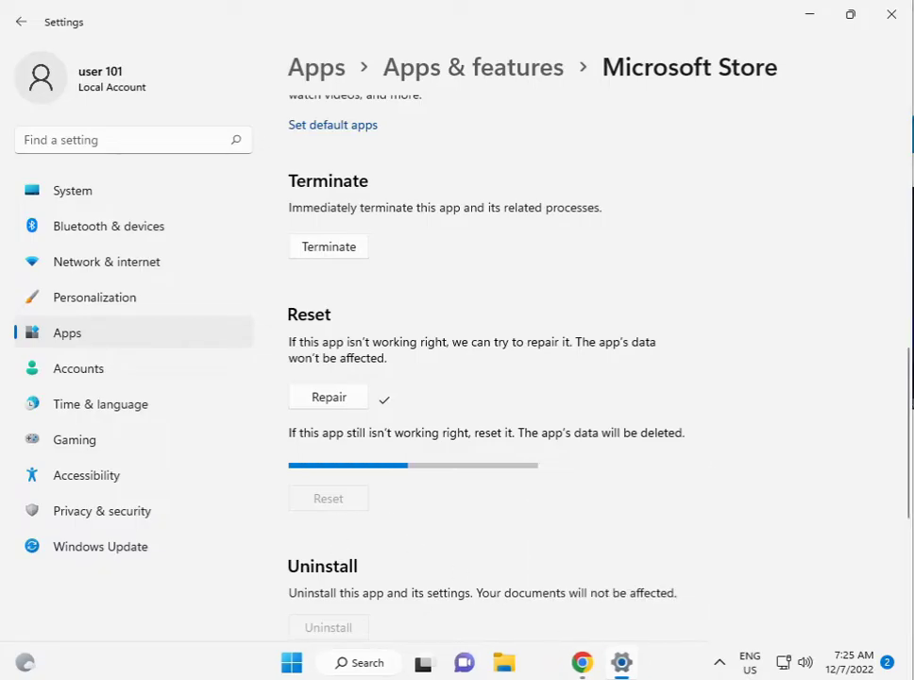
pyautogui.moveTo(622, 662)
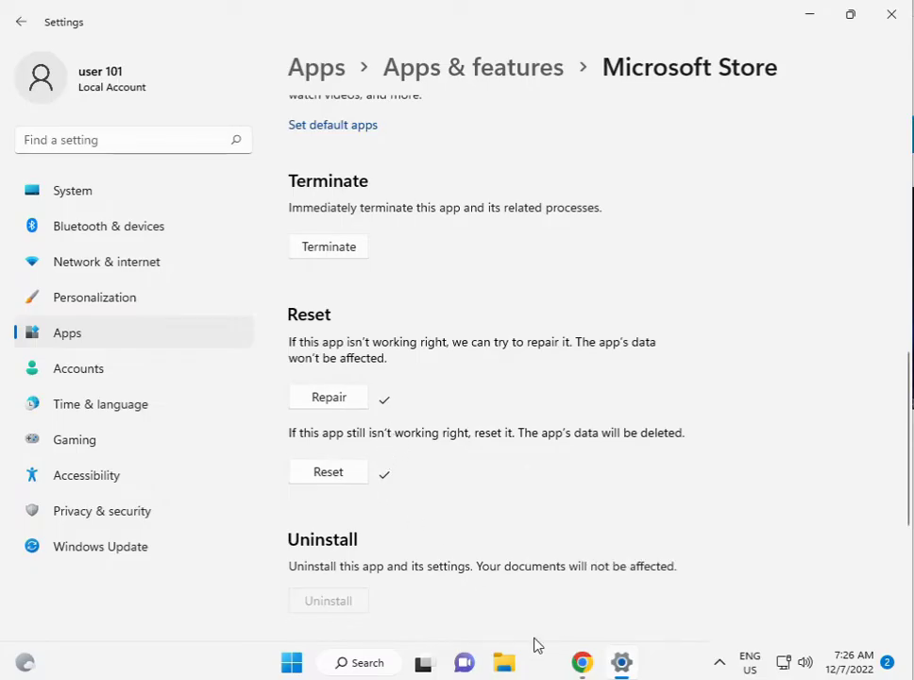
pyautogui.click(891, 14)
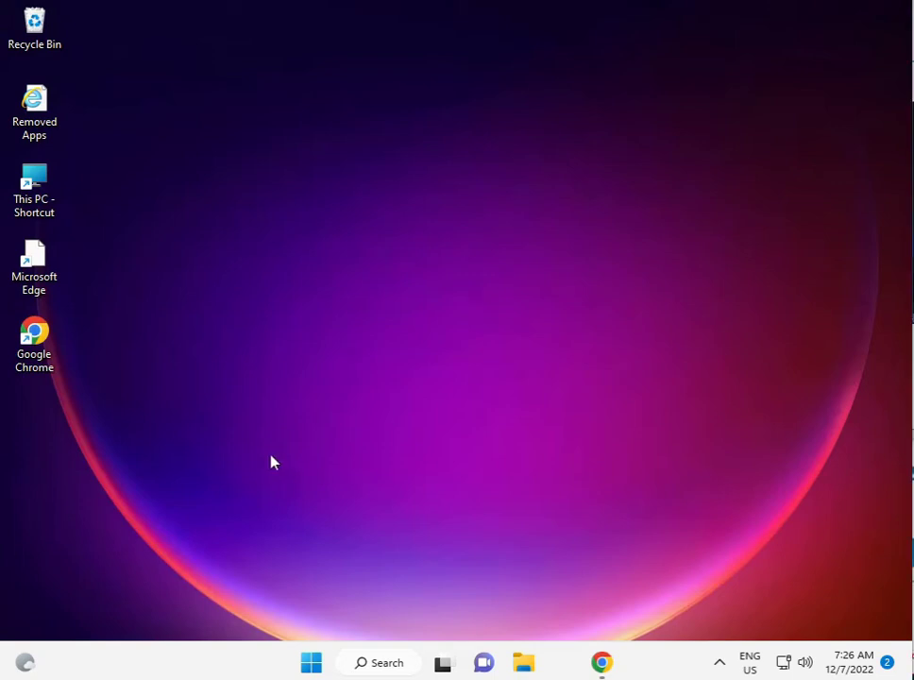
# - Switch to File Explorer and open the C:\Users\user 101 folder
pyautogui.click(524, 668)
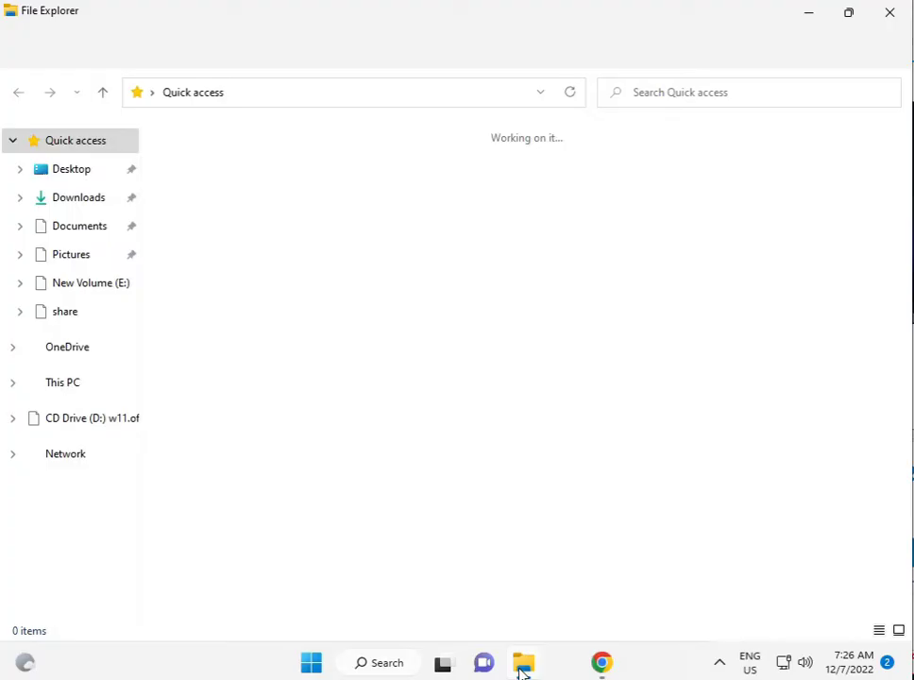
pyautogui.click(70, 385)
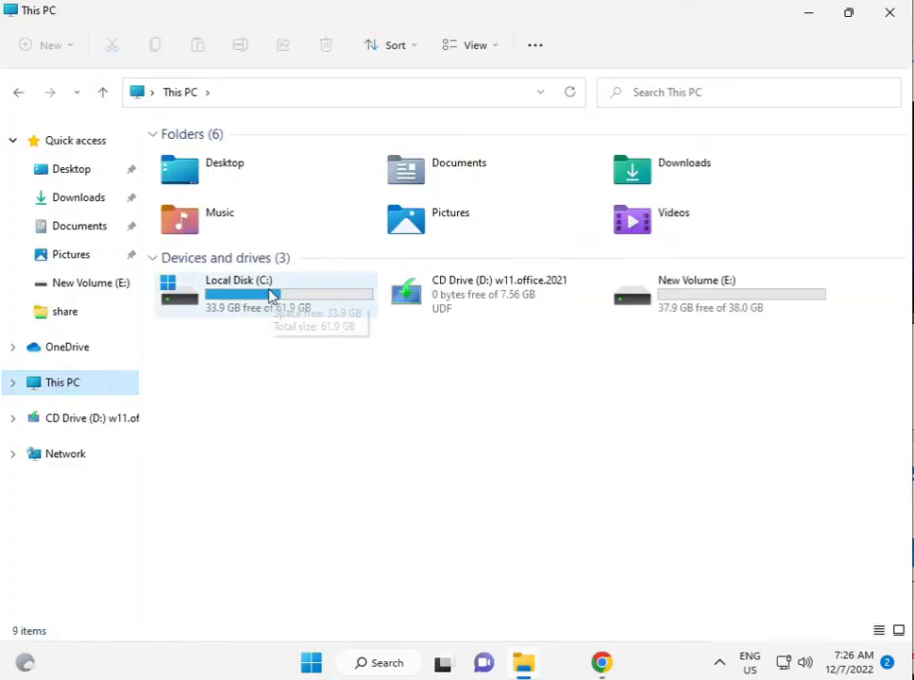
pyautogui.click(271, 295)
pyautogui.doubleClick(271, 296)
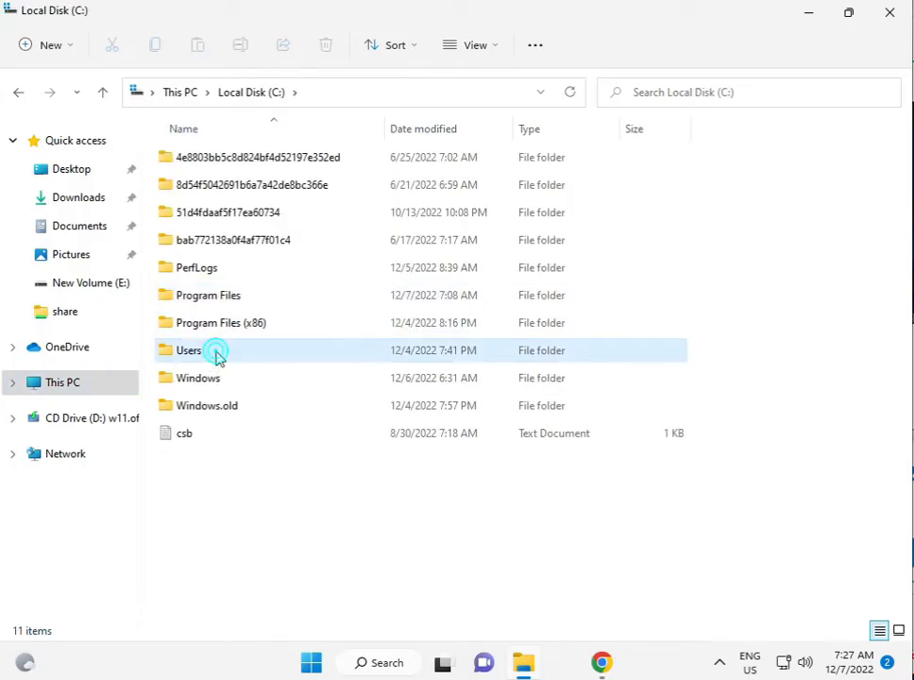
pyautogui.doubleClick(216, 354)
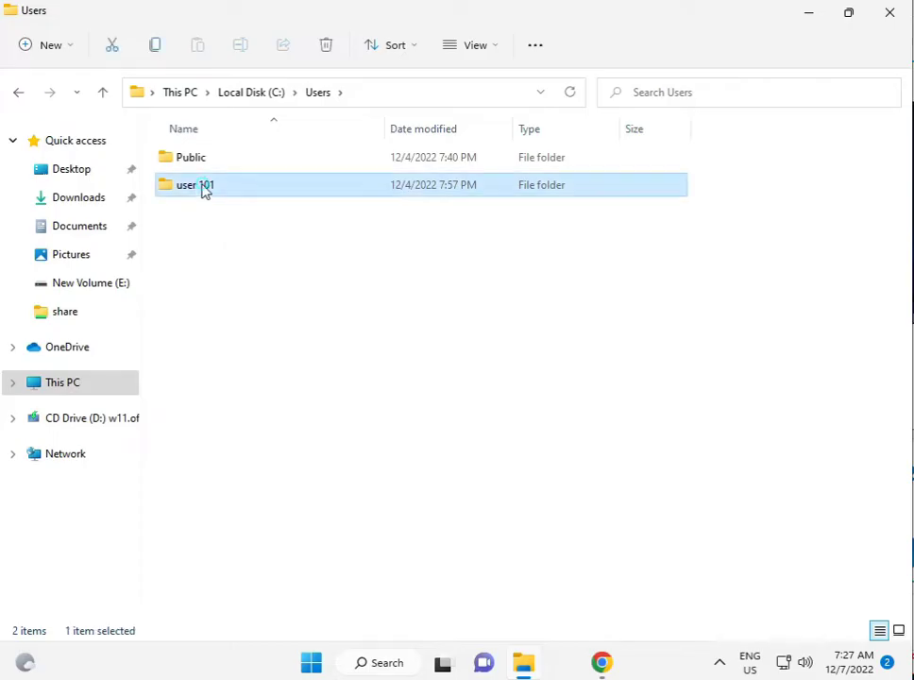
pyautogui.doubleClick(203, 189)
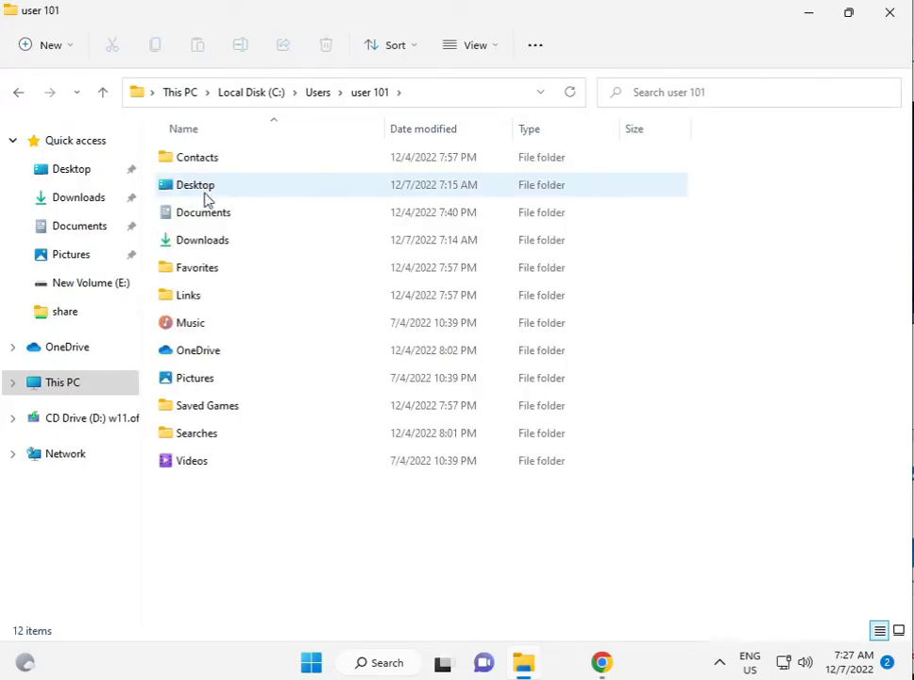
pyautogui.click(533, 45)
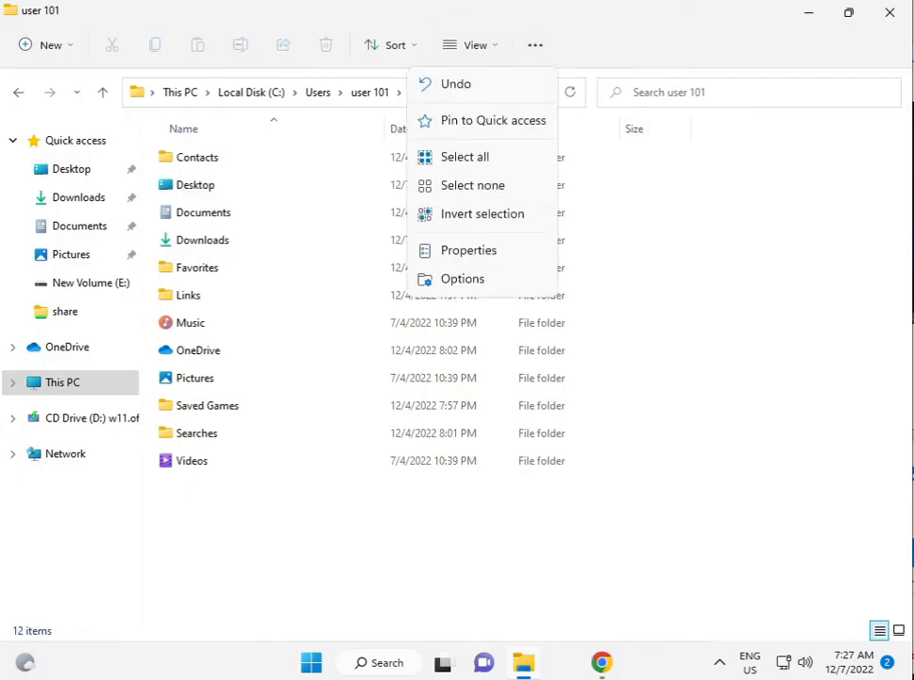
pyautogui.click(451, 245)
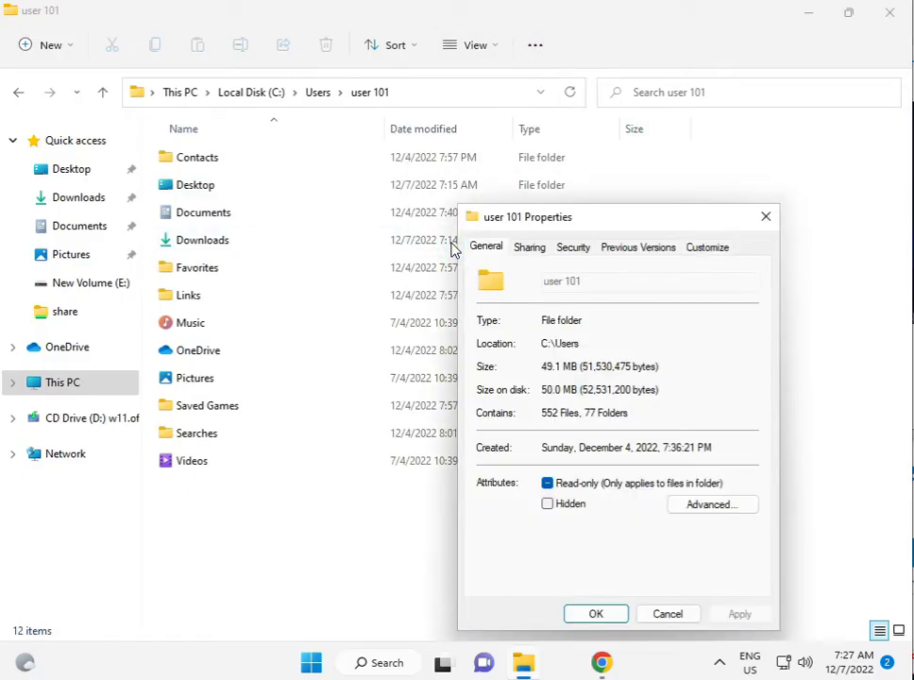
pyautogui.click(767, 215)
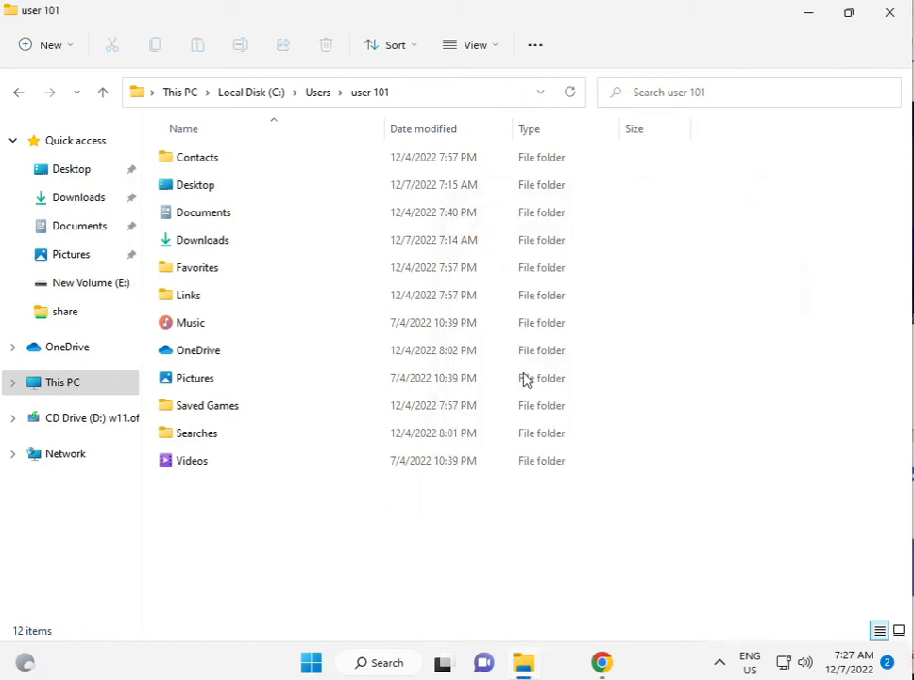
# - Turn on the display of hidden files, folders, and drives in Folder Options
pyautogui.click(536, 46)
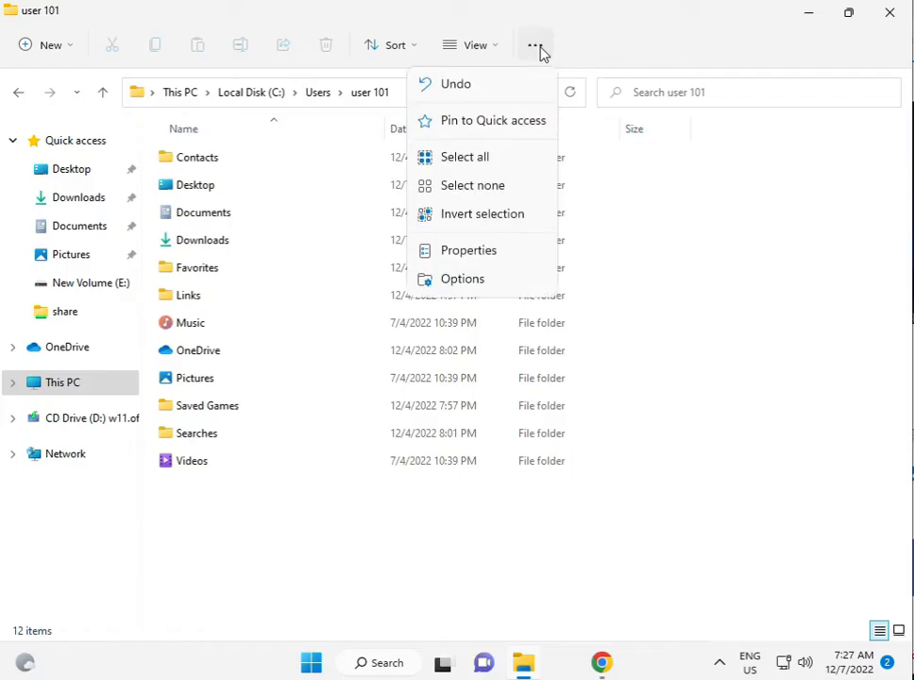
pyautogui.click(460, 287)
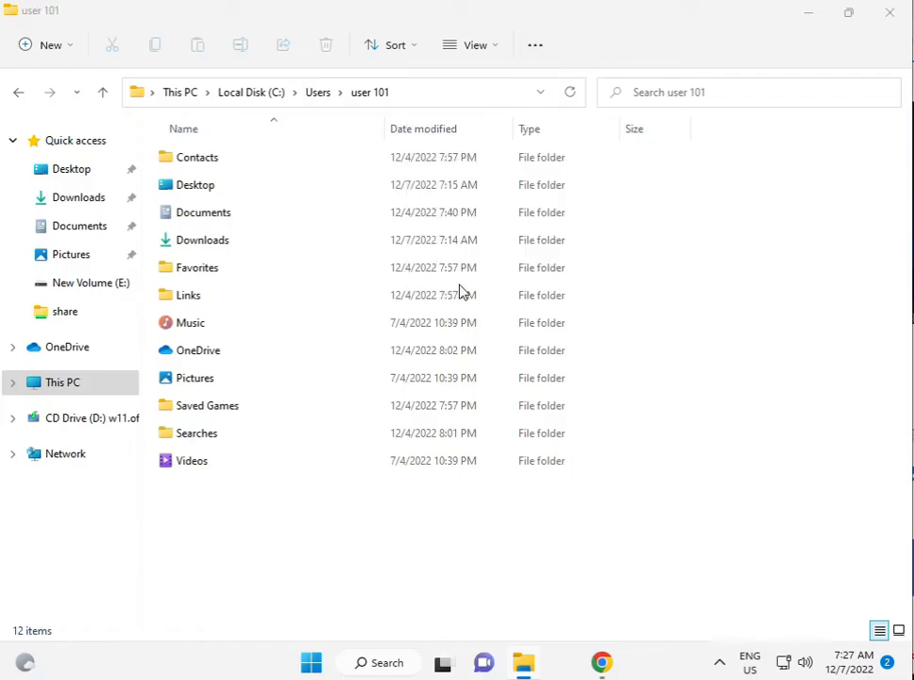
pyautogui.click(87, 177)
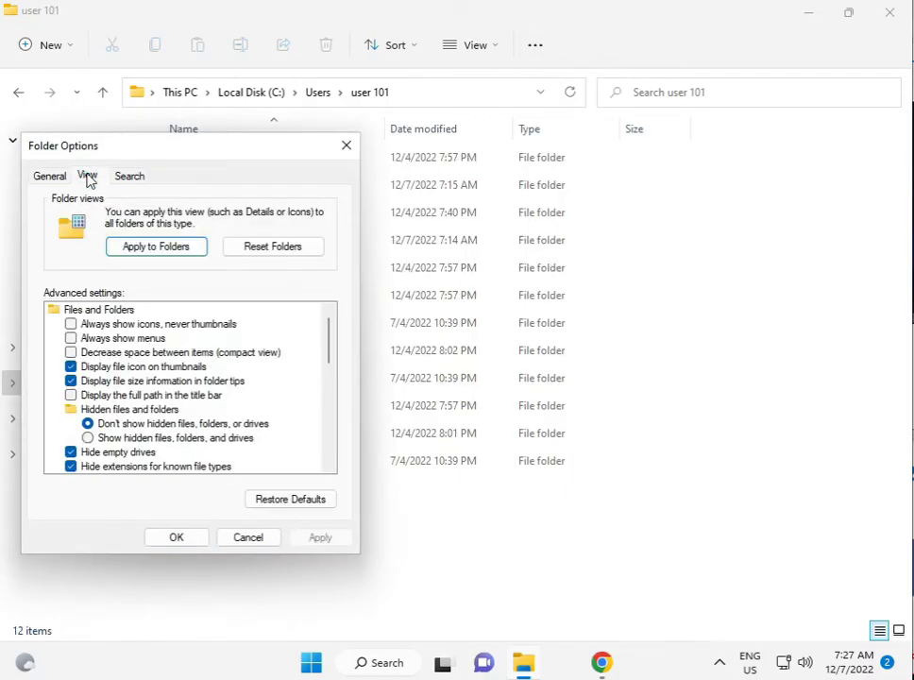
pyautogui.click(123, 439)
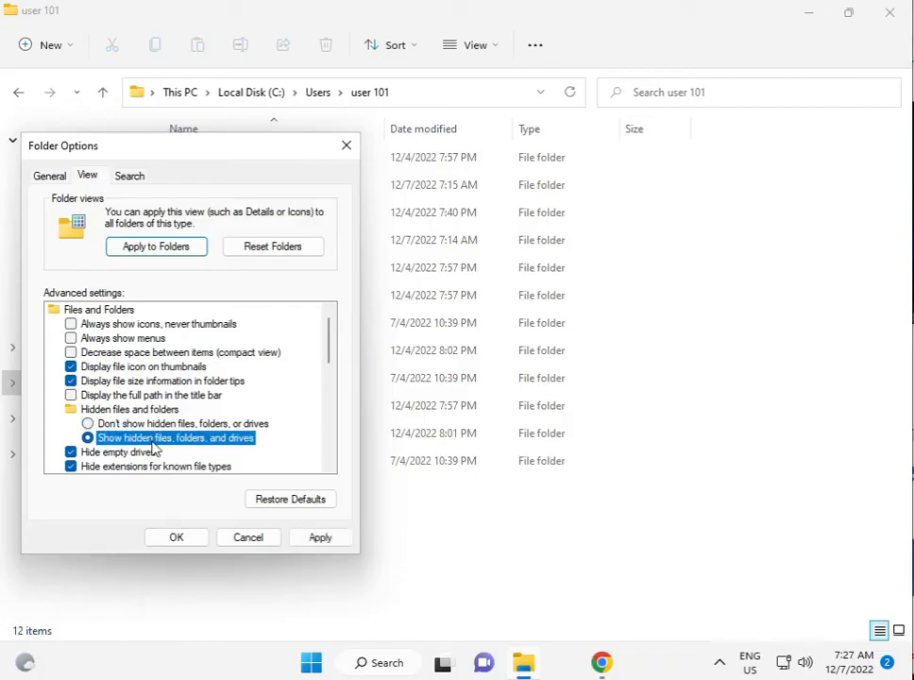
pyautogui.click(184, 542)
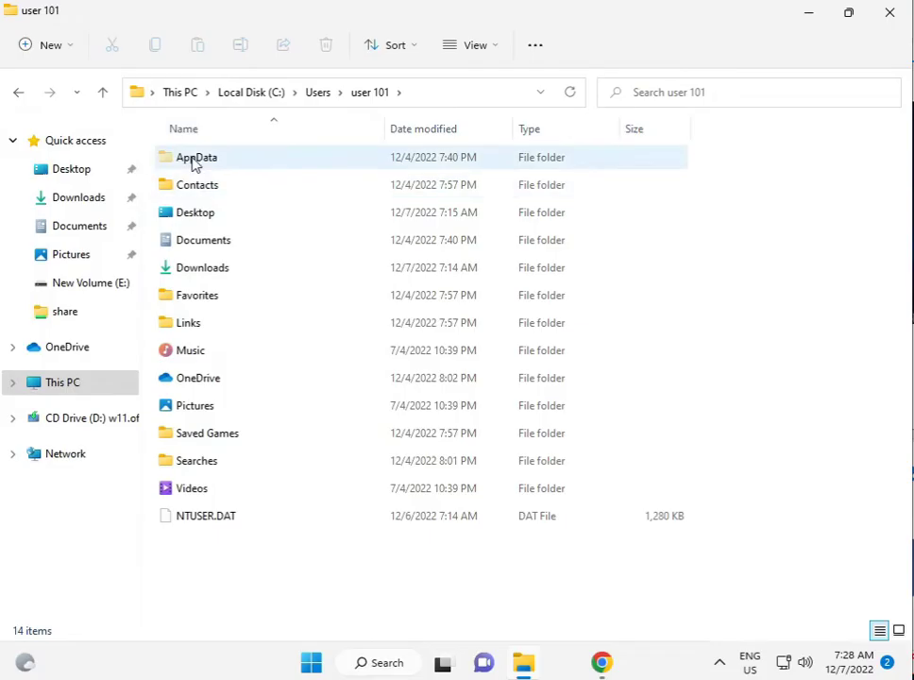
# - Open the AppData folder and show the properties of its Local subfolder
pyautogui.click(195, 163)
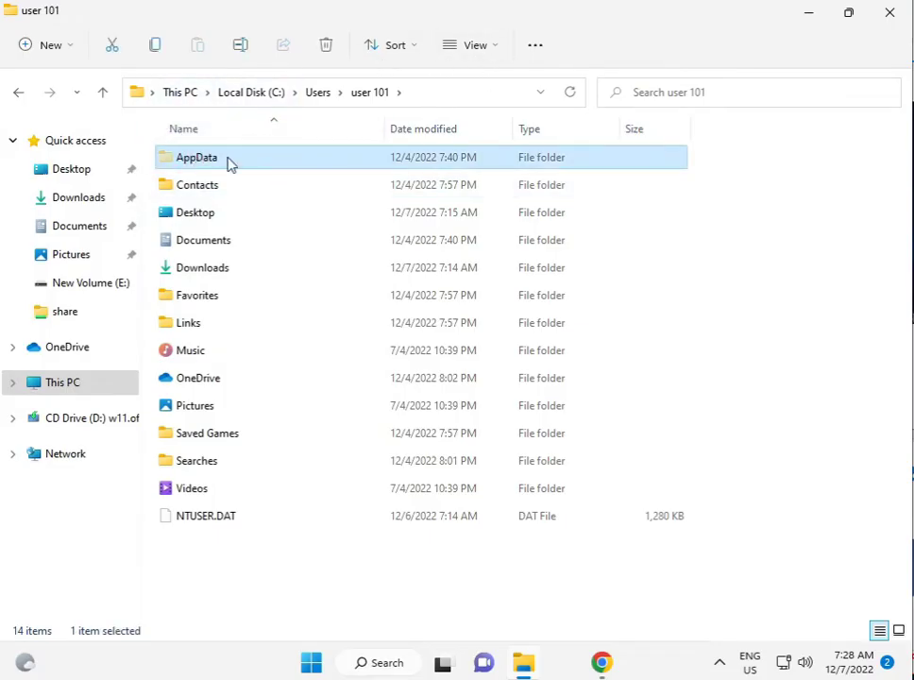
pyautogui.doubleClick(227, 162)
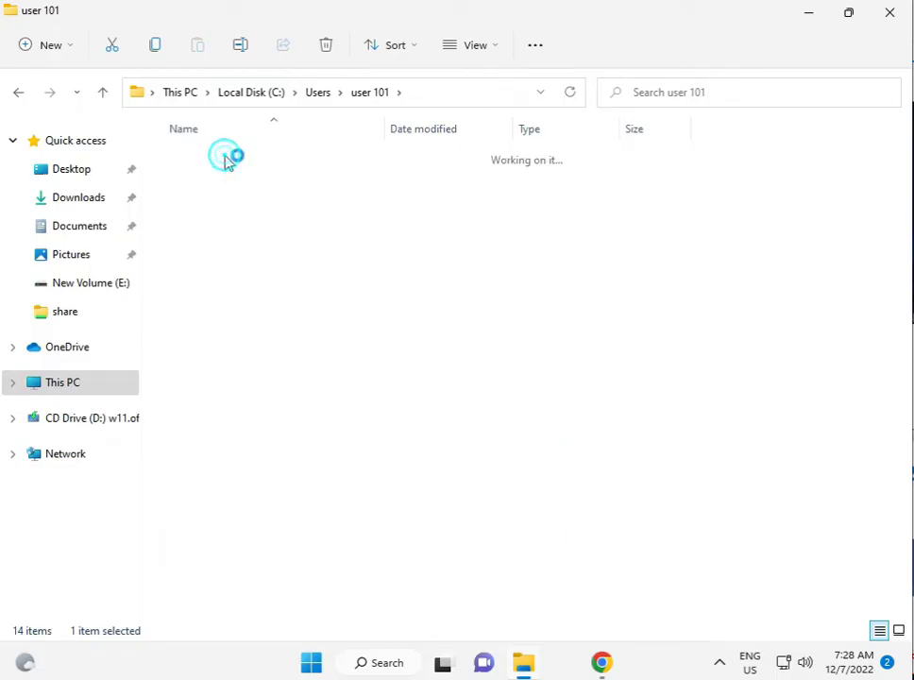
pyautogui.click(228, 164)
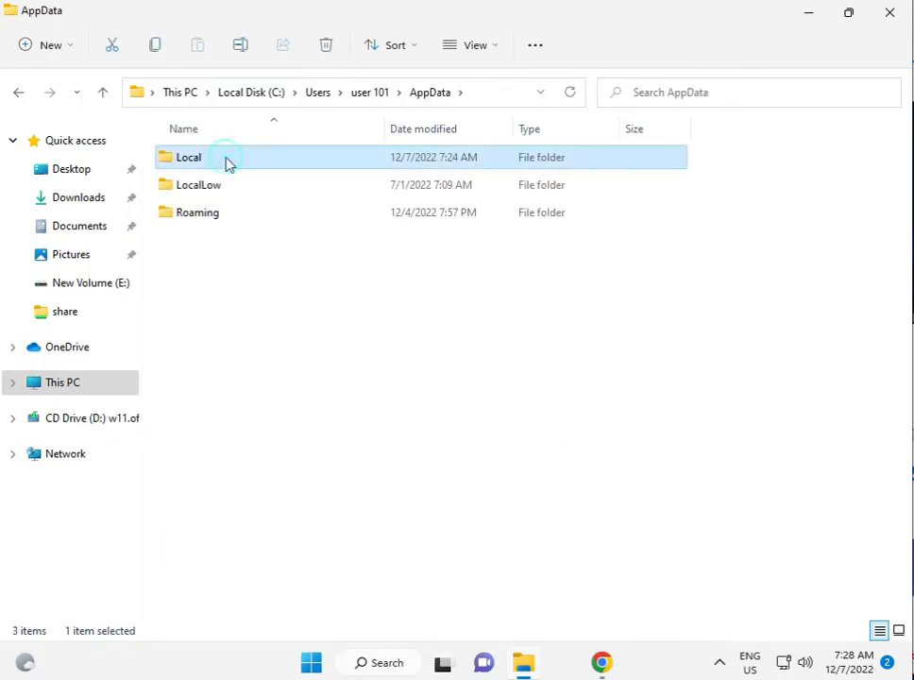
pyautogui.rightClick(227, 164)
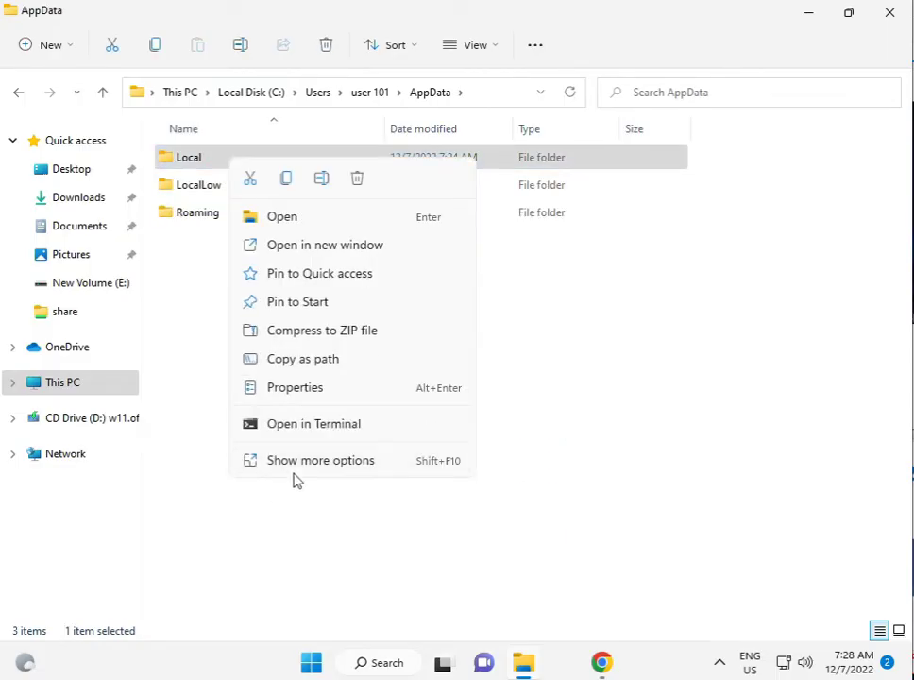
pyautogui.click(298, 465)
pyautogui.click(335, 444)
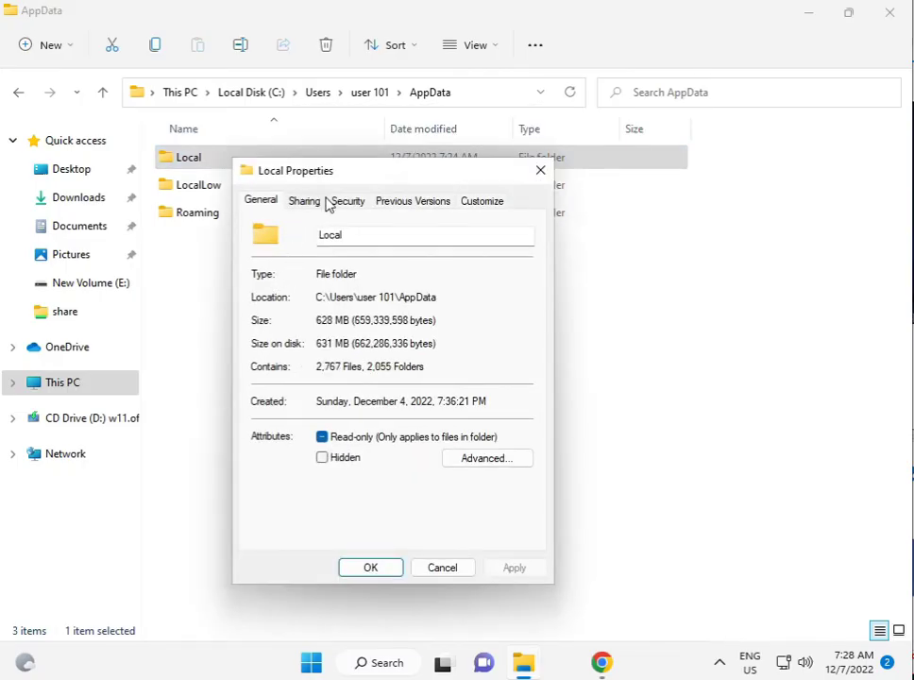
# - Open the Local folder's security permissions for editing and review the entries for user 101, Administrators and SYSTEM
pyautogui.click(339, 204)
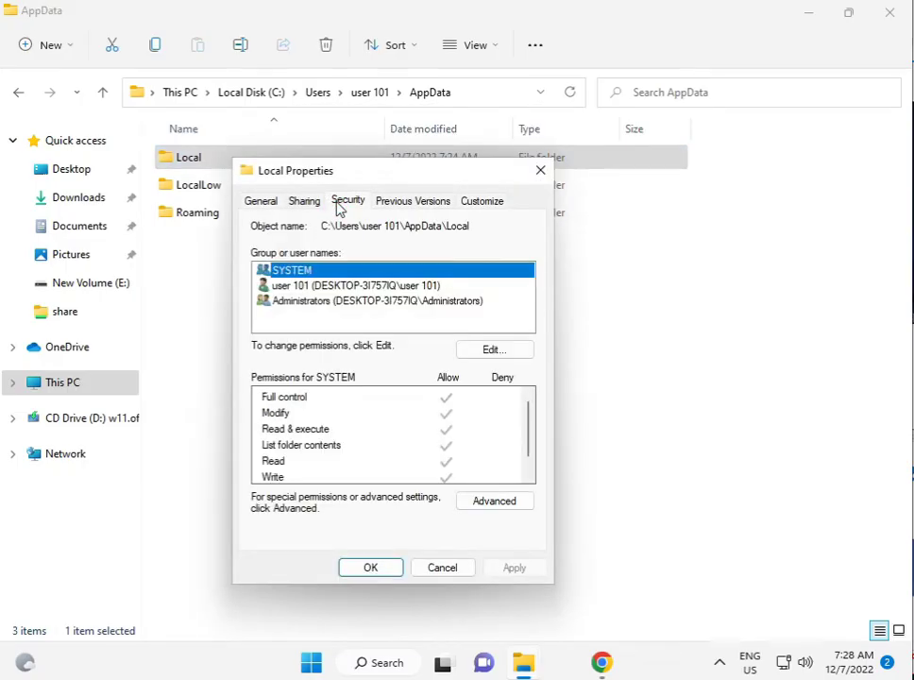
pyautogui.click(328, 286)
pyautogui.click(465, 353)
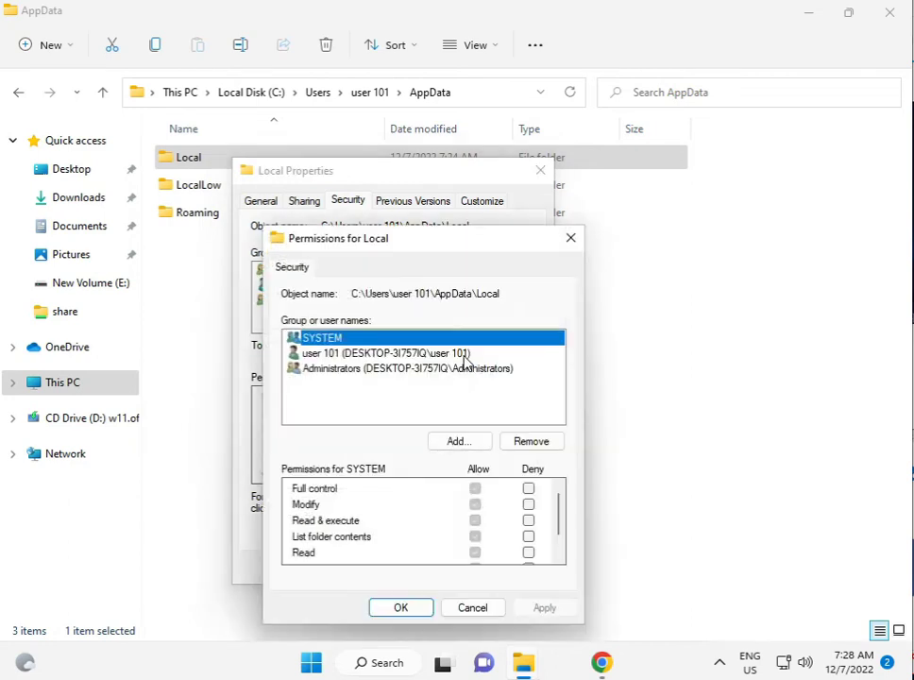
pyautogui.click(377, 354)
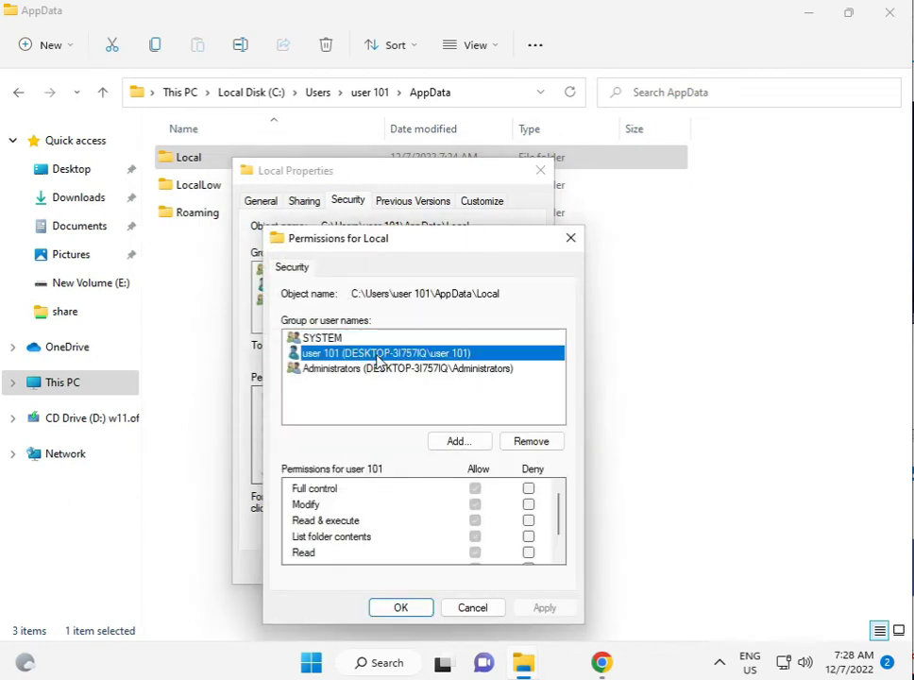
pyautogui.click(378, 369)
pyautogui.click(316, 338)
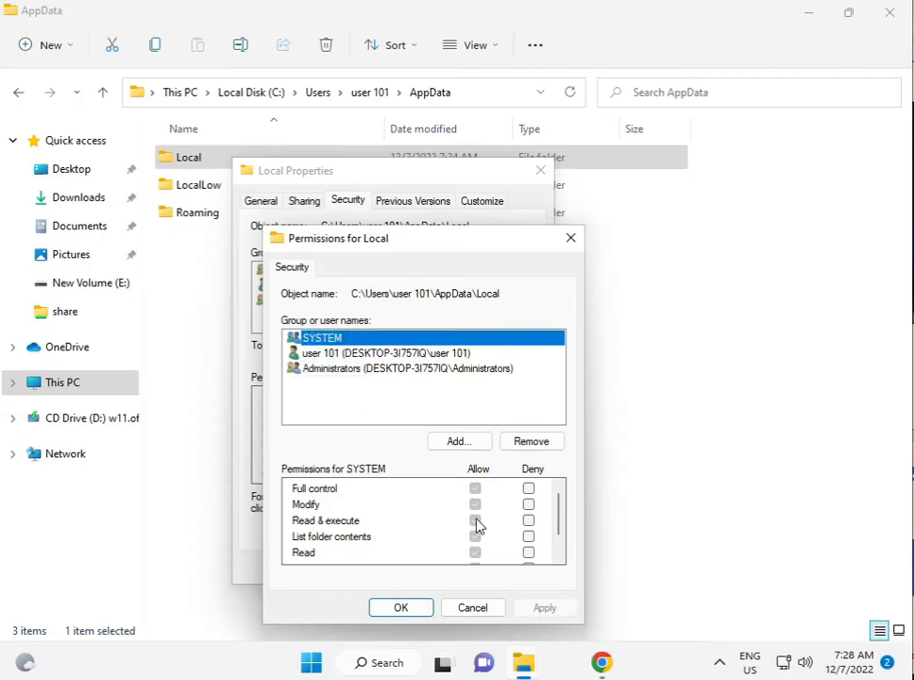
# - Add the Everyone group to the Local folder's permission list, checking the entered name
pyautogui.click(457, 442)
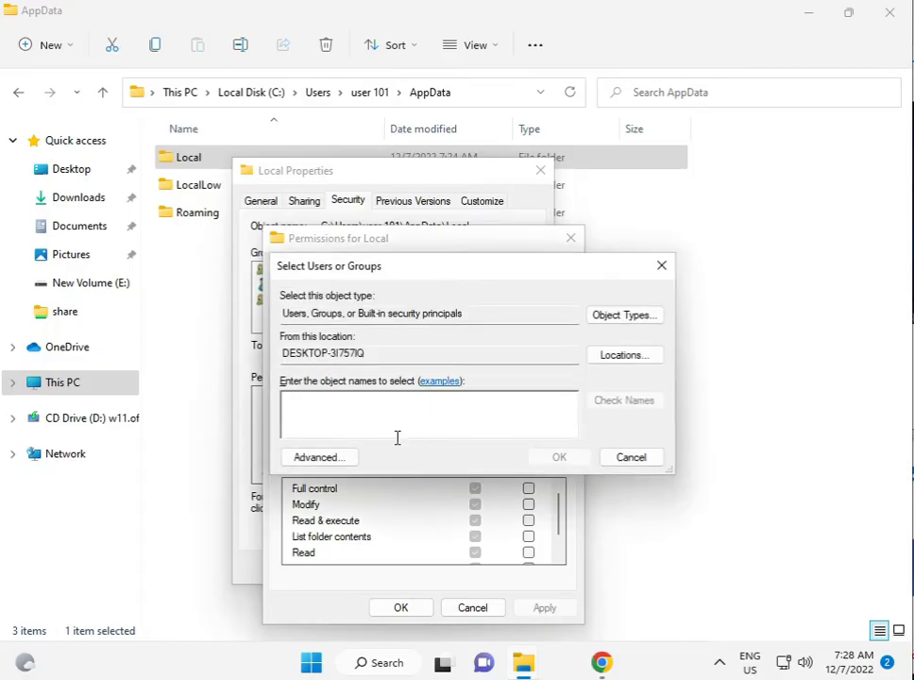
pyautogui.write('eve')
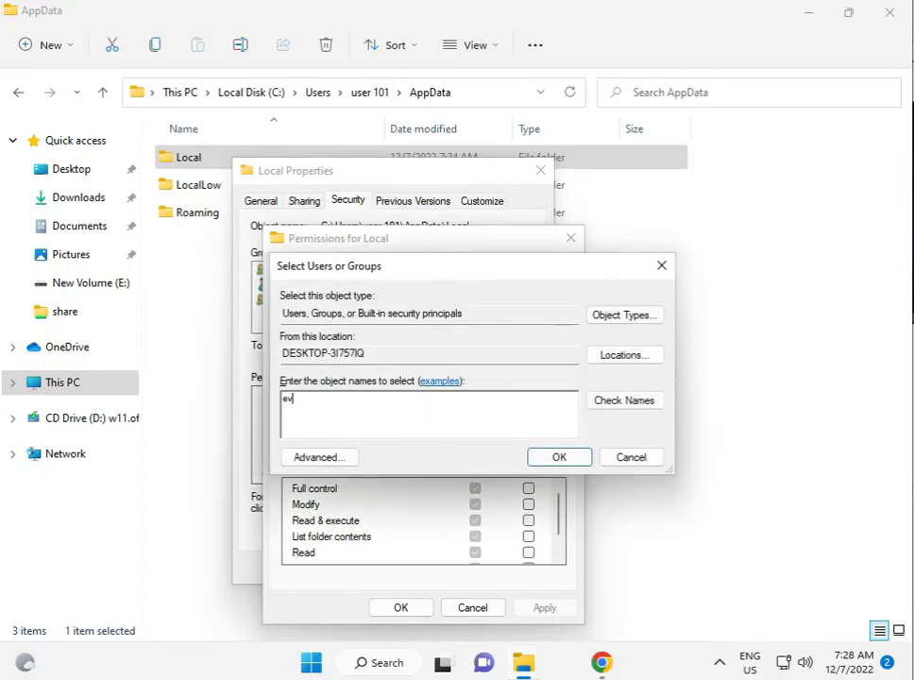
pyautogui.click(622, 400)
pyautogui.click(545, 457)
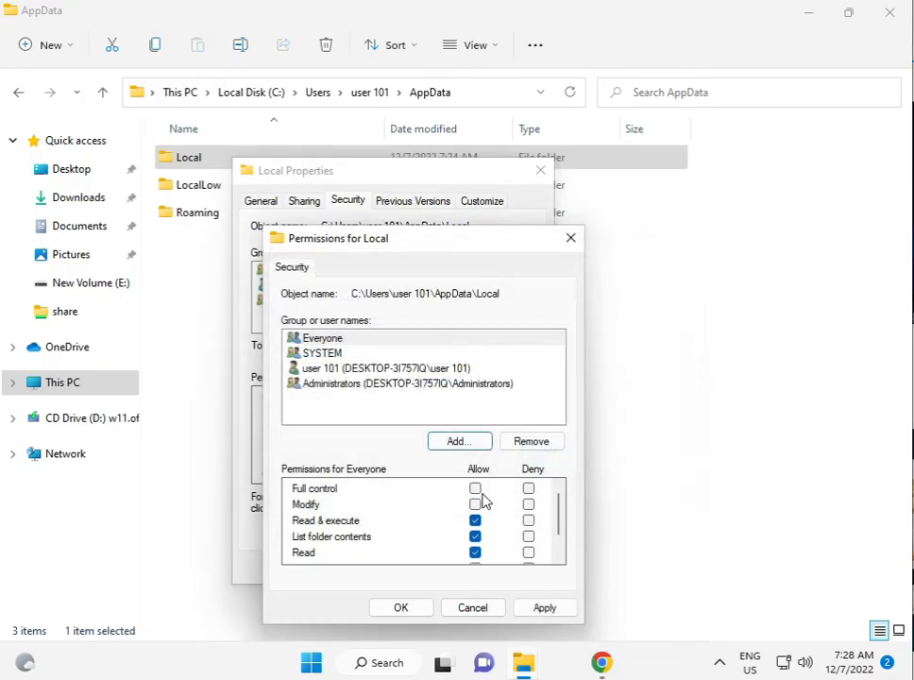
# - Allow Everyone full control of the Local folder and apply the permissions, continuing past items that cannot be updated
pyautogui.click(475, 488)
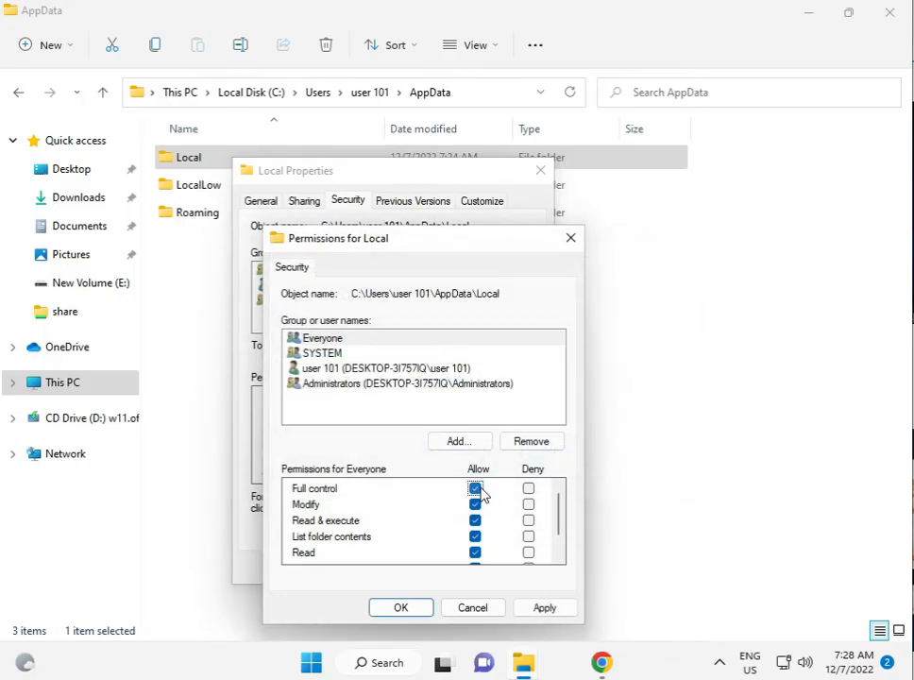
pyautogui.click(531, 612)
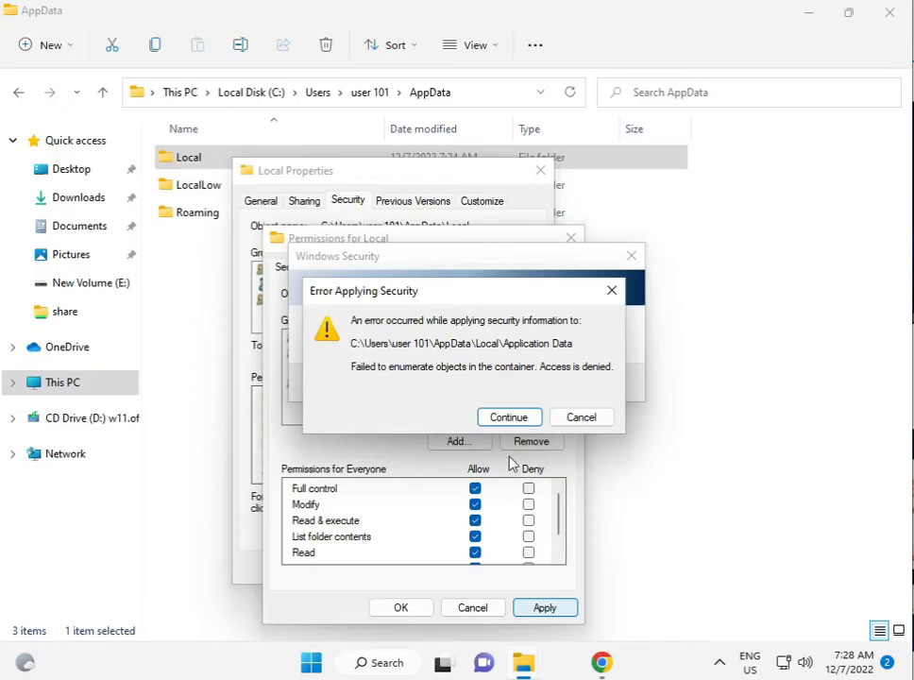
pyautogui.click(510, 417)
pyautogui.click(510, 416)
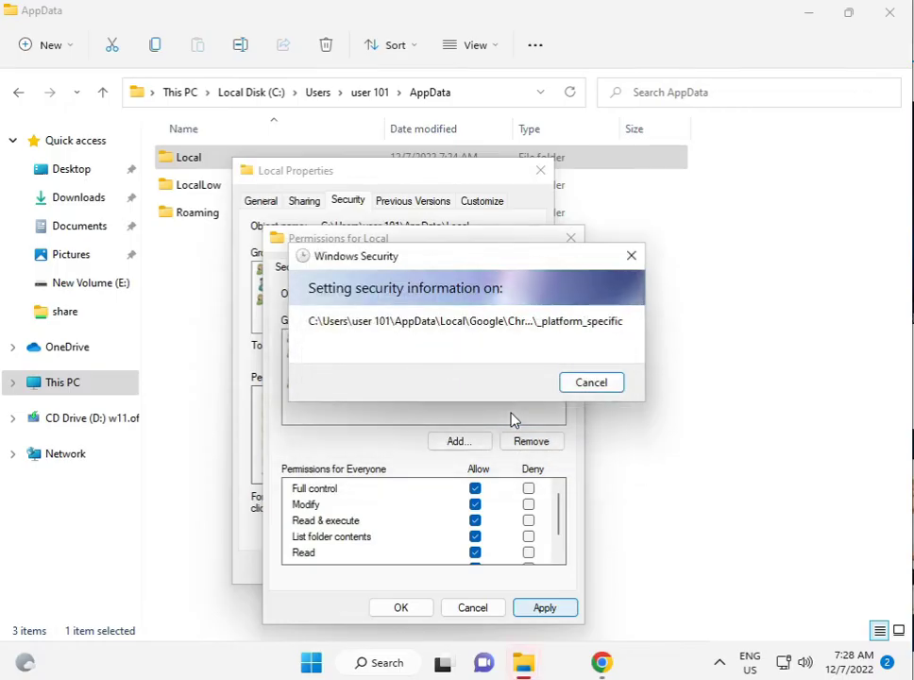
pyautogui.click(509, 416)
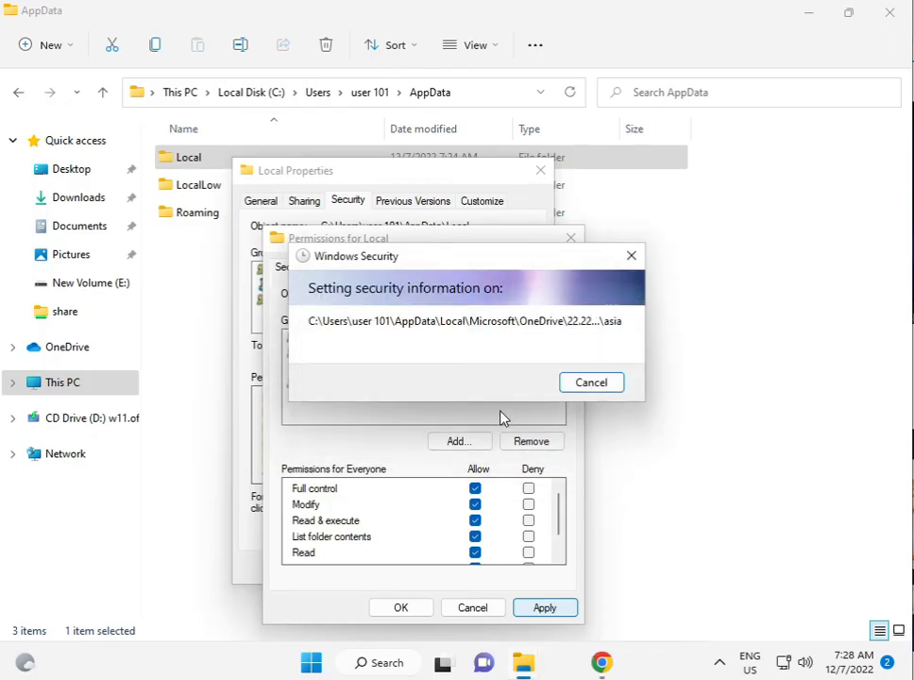
pyautogui.click(504, 416)
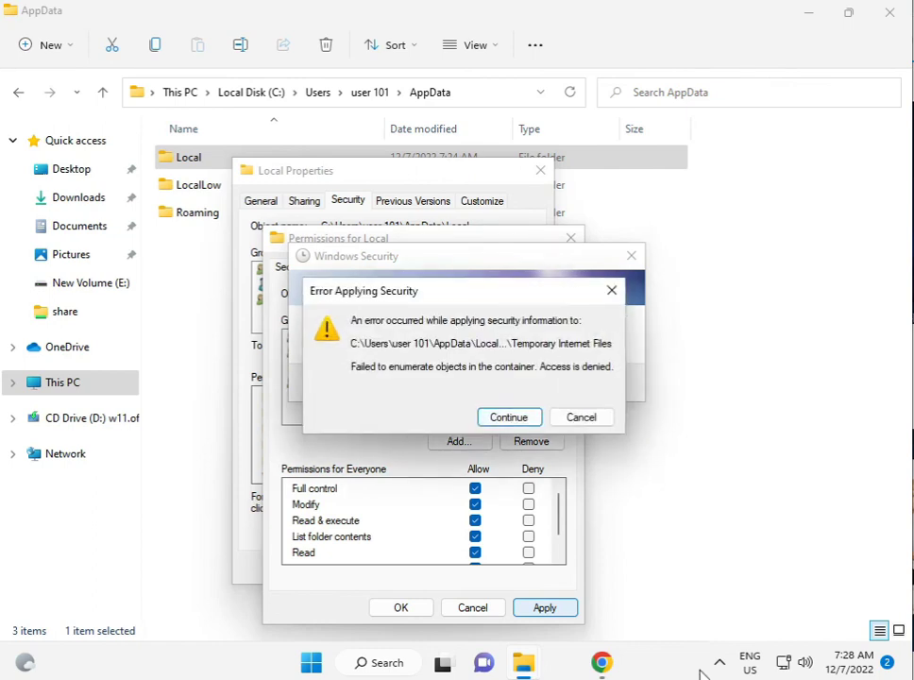
pyautogui.press('Escape')
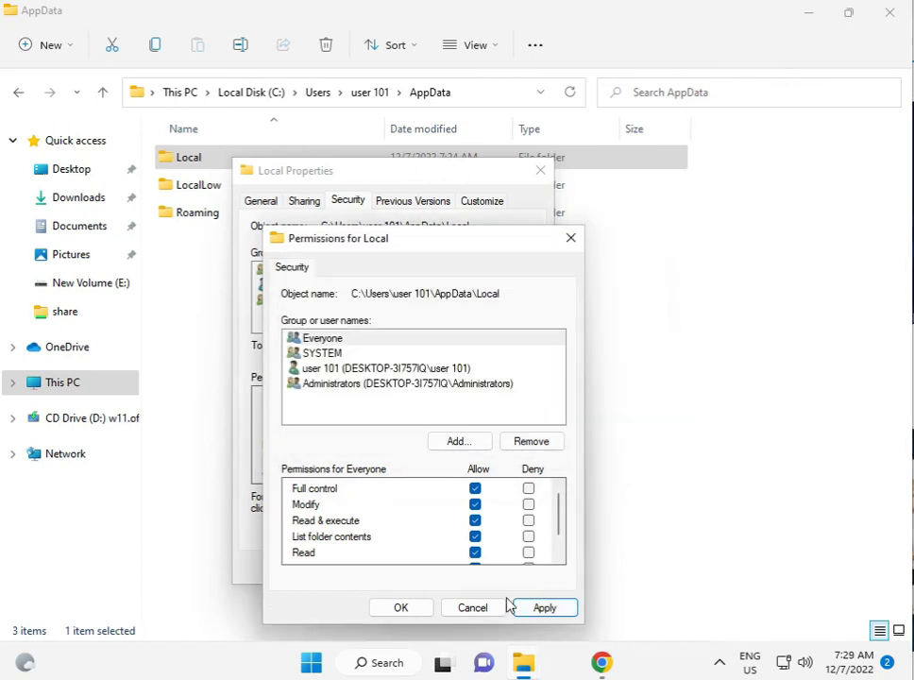
pyautogui.click(534, 608)
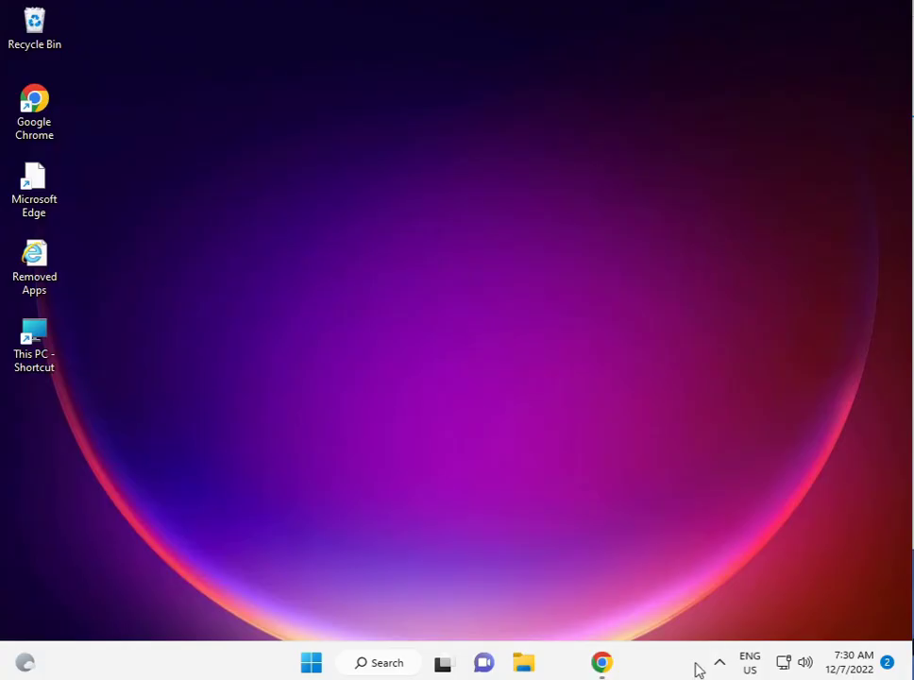
# - Look over the actions Windows Security offers in the system tray and dismiss them
pyautogui.click(719, 664)
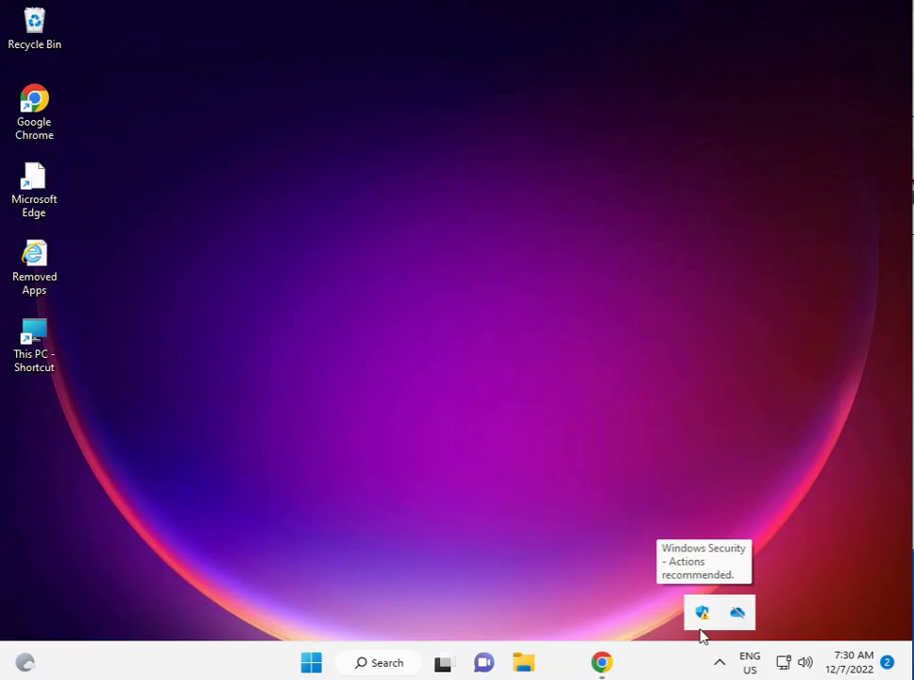
pyautogui.rightClick(700, 611)
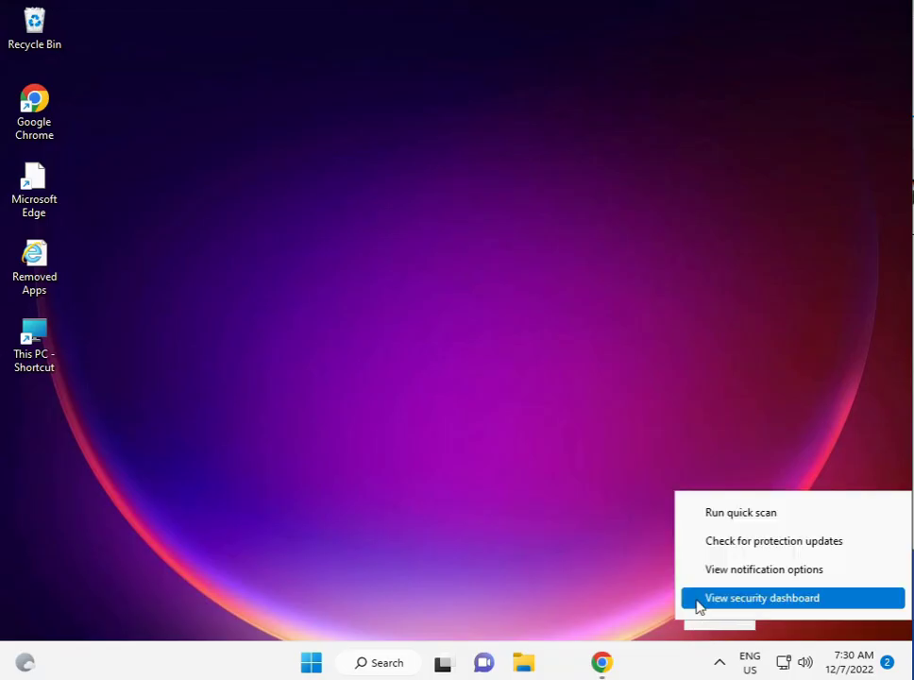
pyautogui.click(396, 384)
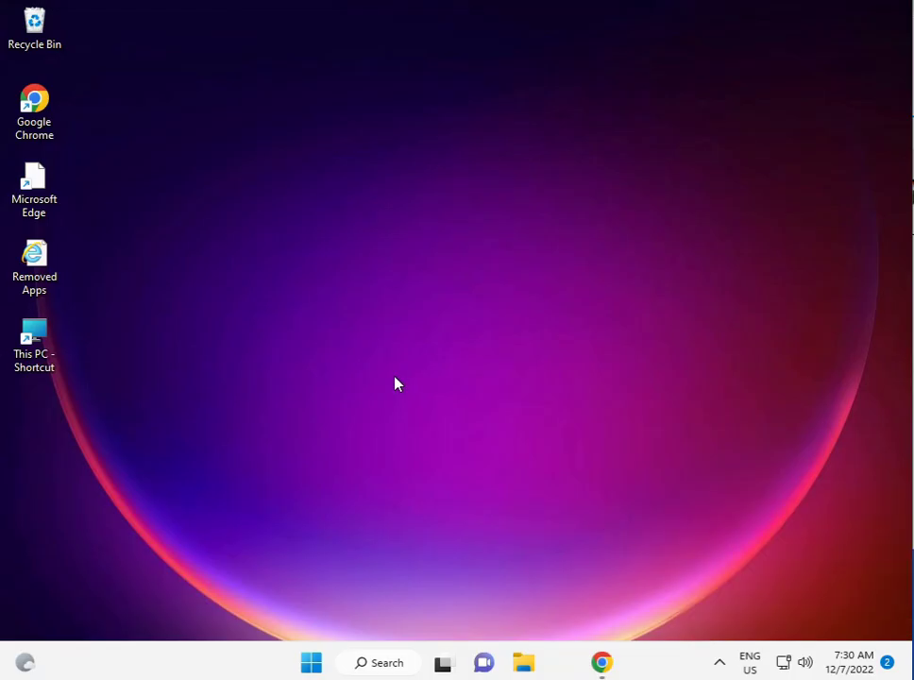